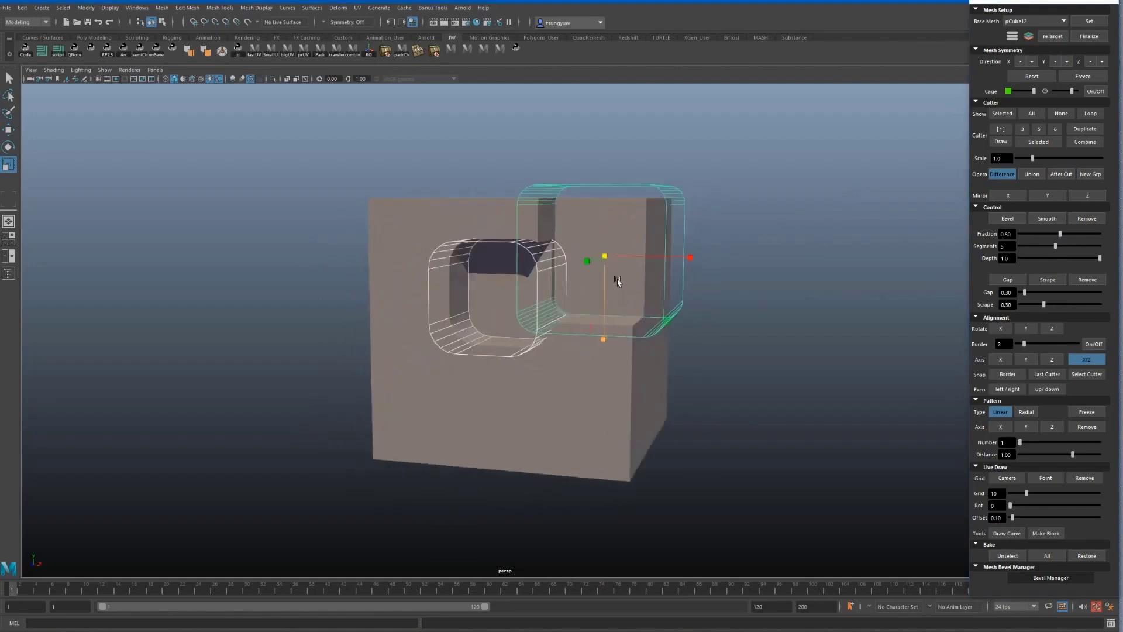
# Adjust the bevel of the cutter on the cube's top to fraction 0.40, 9 segments and depth 1.0.
pyautogui.click(1086, 232)
pyautogui.moveTo(1086, 232); pyautogui.dragTo(1058, 234)
pyautogui.moveTo(1055, 246); pyautogui.dragTo(1074, 246)
pyautogui.moveTo(1100, 258)
pyautogui.mouseDown()
pyautogui.moveTo(998, 258)
pyautogui.moveTo(1093, 259)
pyautogui.mouseUp()
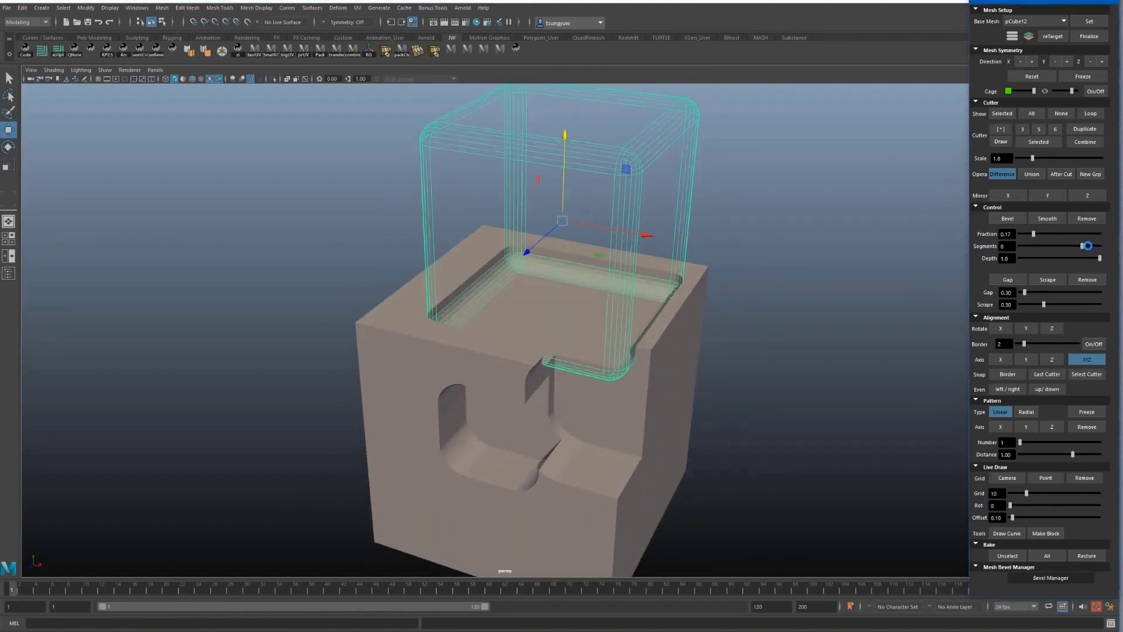
pyautogui.moveTo(1059, 234)
pyautogui.mouseDown()
pyautogui.moveTo(1090, 233)
pyautogui.moveTo(1051, 233)
pyautogui.mouseUp()
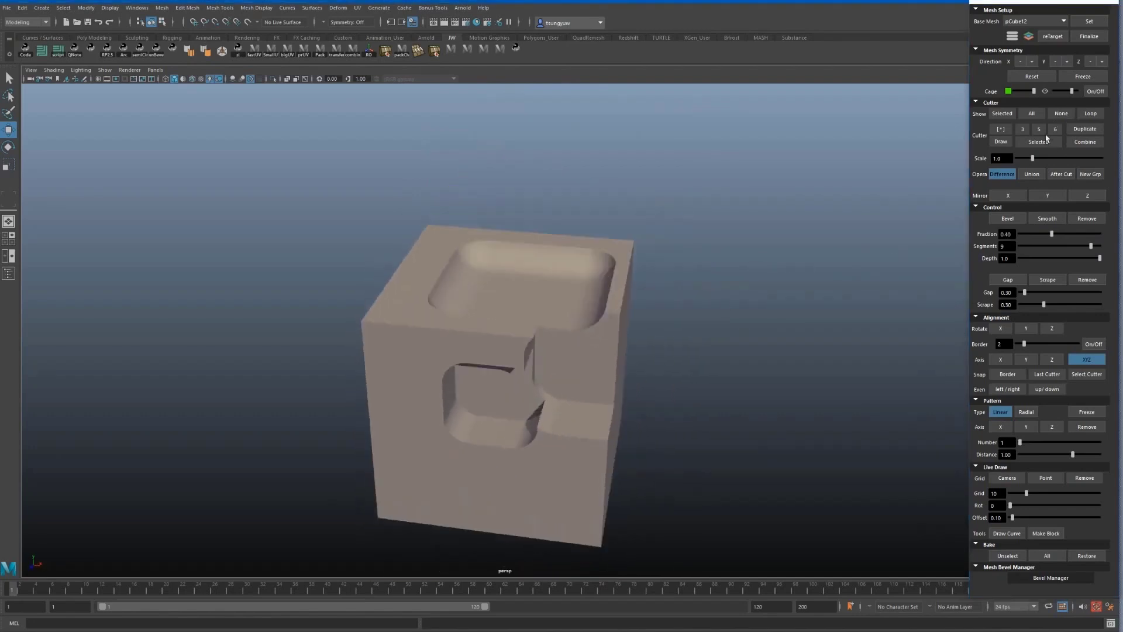
# Widen the rounded cutter at the cube's upper front corner along X so that it spans more of the front face.
pyautogui.click(1045, 140)
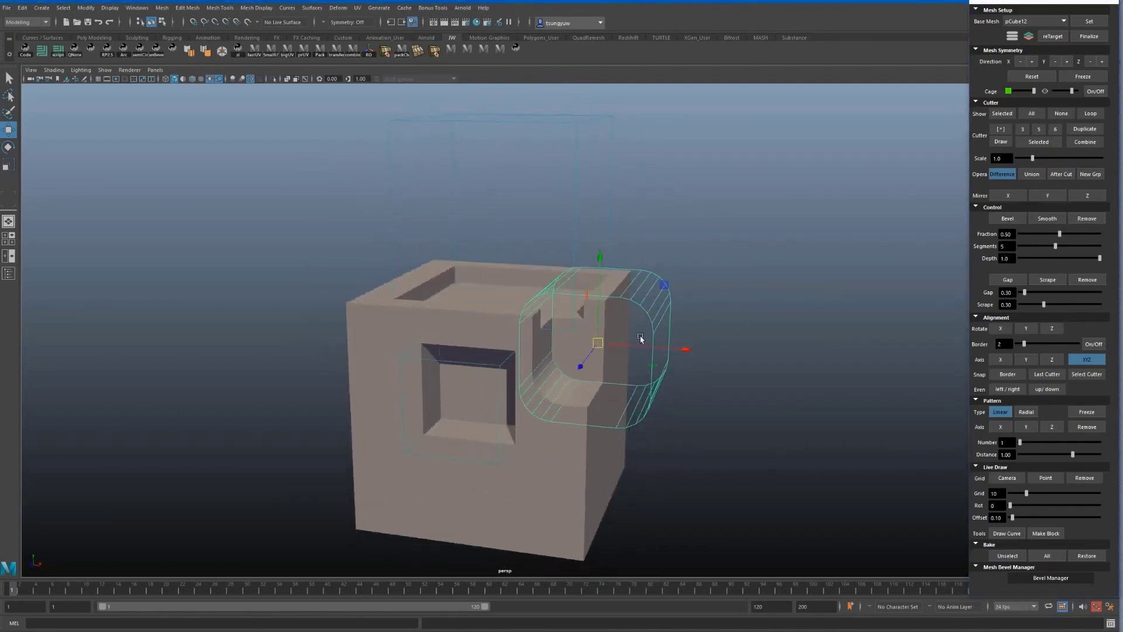
pyautogui.press('r')
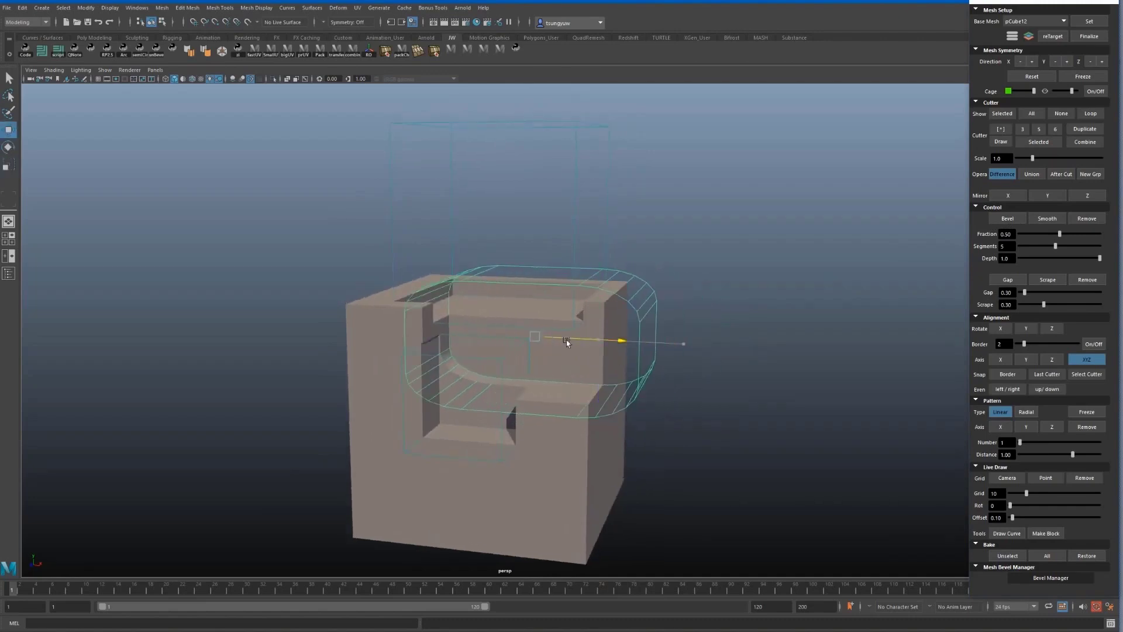
pyautogui.press('w')
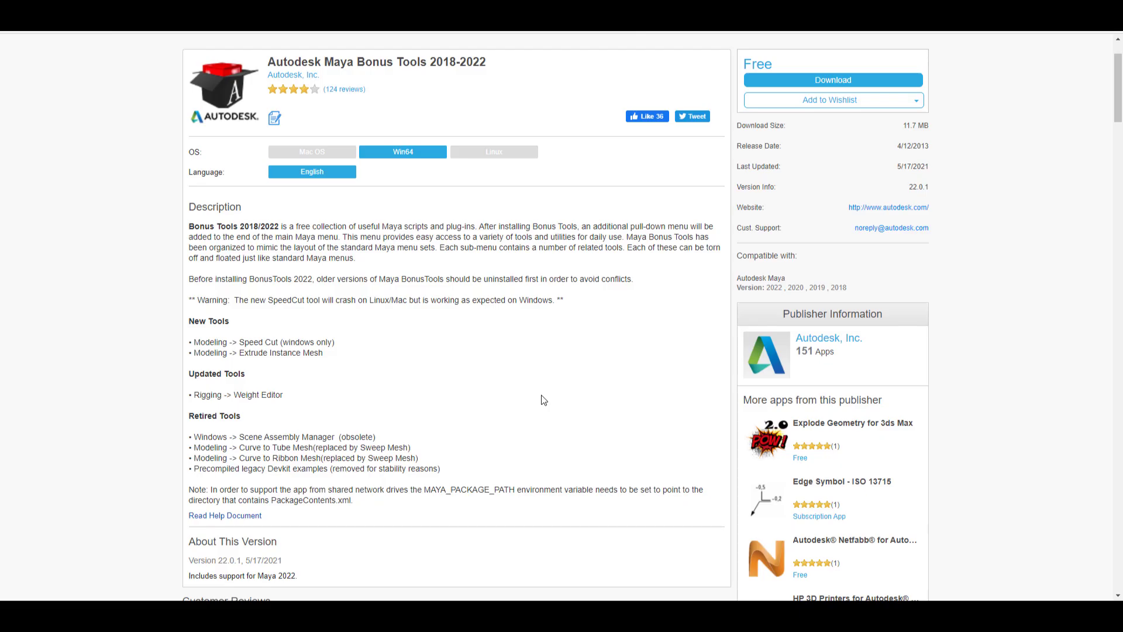
# Read the description and new tools on the Autodesk Maya Bonus Tools 2018-2022 web page.
pyautogui.scroll(-3, 541, 400)
pyautogui.scroll(5, 542, 400)
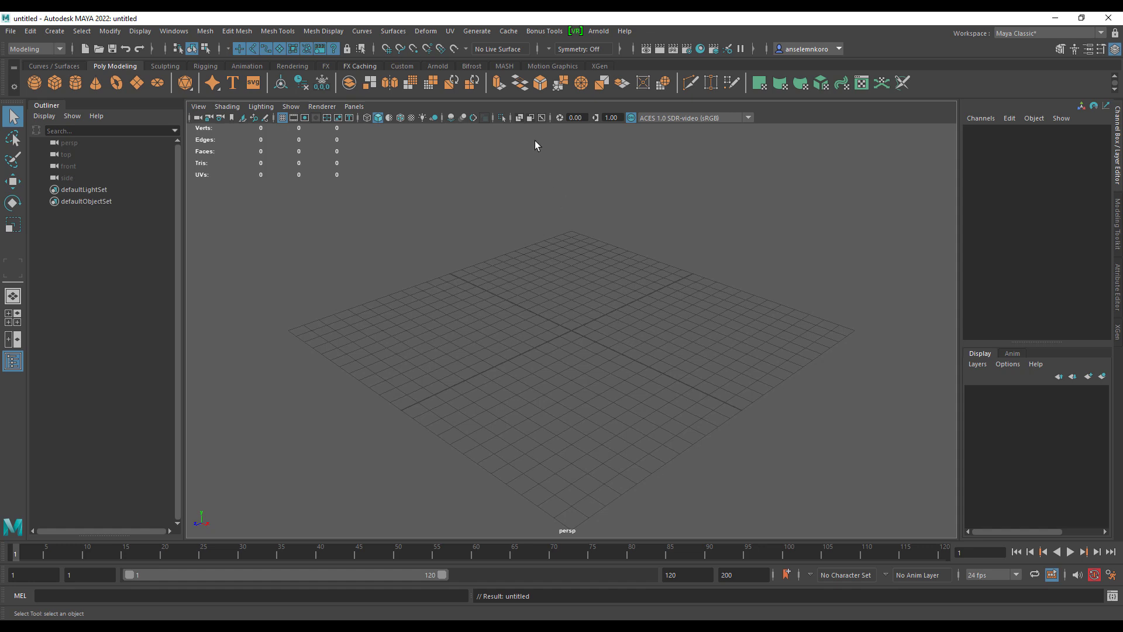
# In Maya, detach the Bonus Tools commands as a floating window and place it over the viewport beside the Outliner.
pyautogui.click(535, 33)
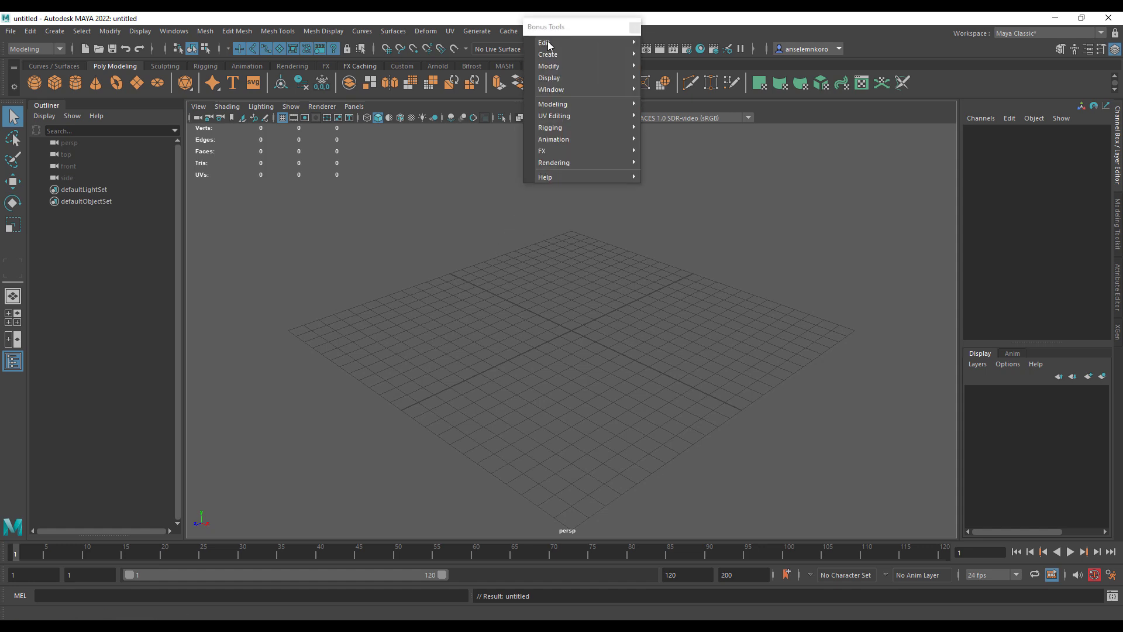
pyautogui.click(548, 40)
pyautogui.moveTo(204, 230); pyautogui.dragTo(218, 186)
pyautogui.click(216, 208)
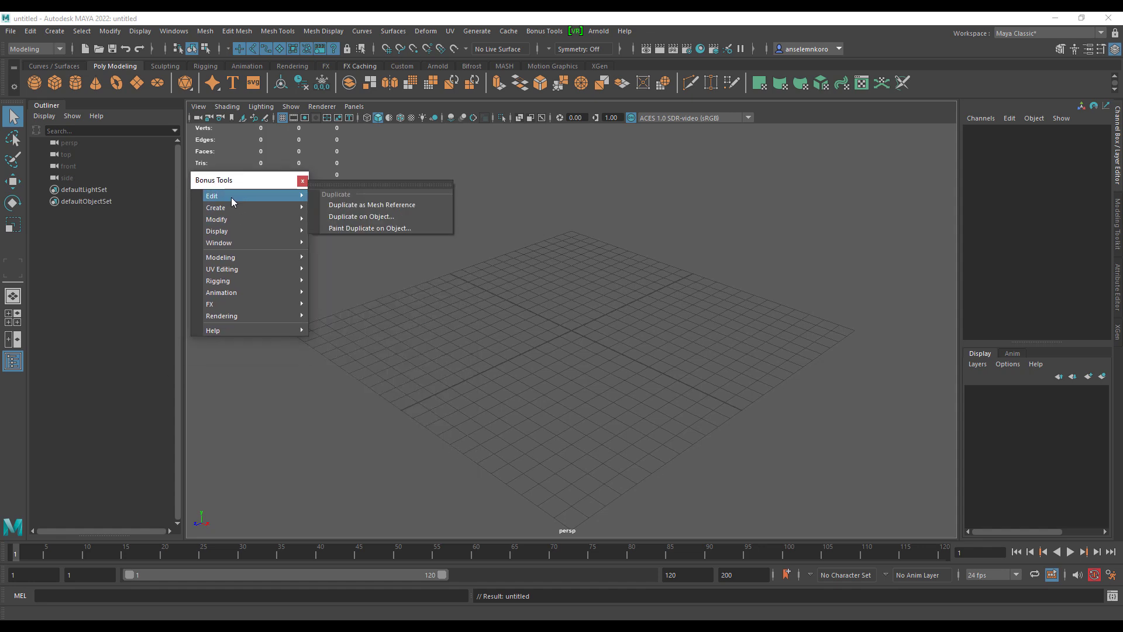
# Create a polygon cube and a polygon plane, and scale the plane uniformly to about 25.7 as a ground.
pyautogui.click(55, 84)
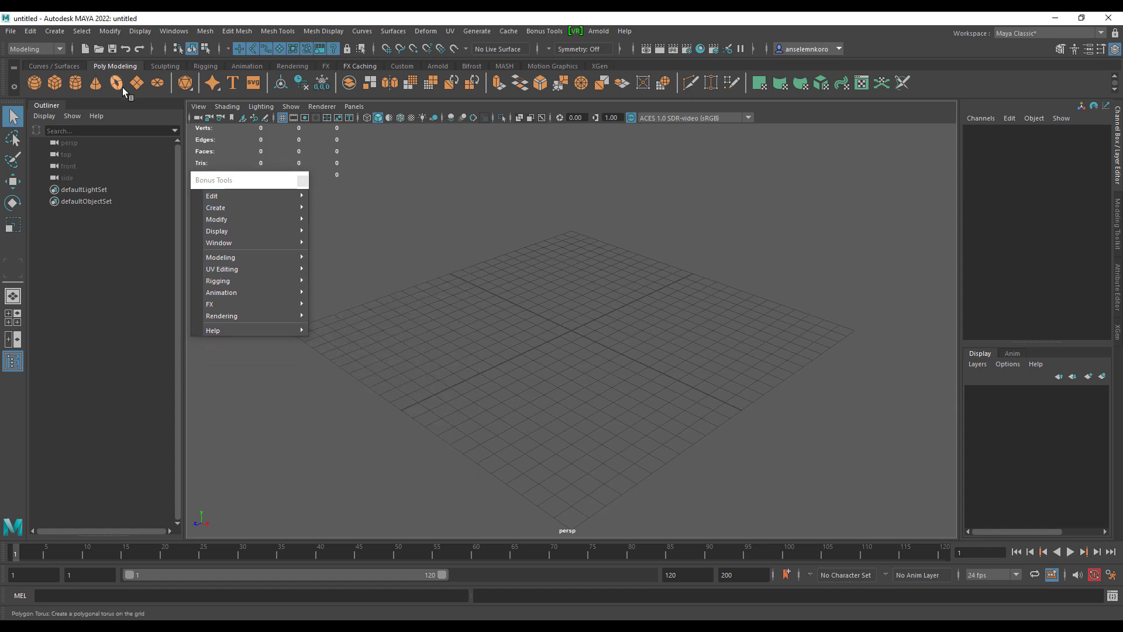
pyautogui.click(136, 82)
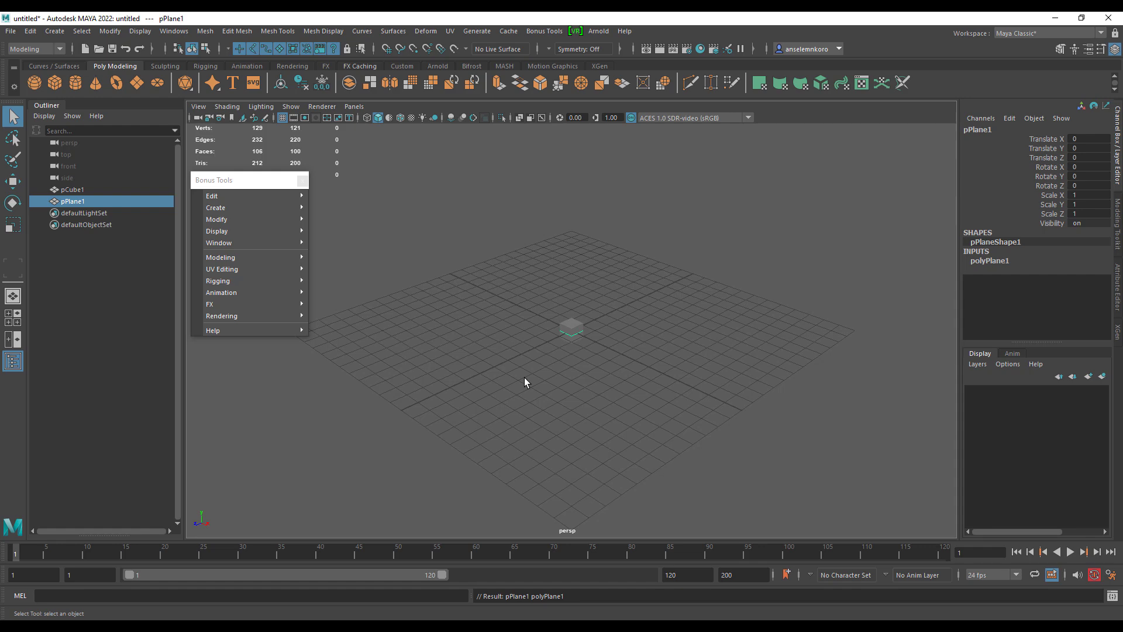
pyautogui.press('r')
pyautogui.moveTo(571, 330); pyautogui.dragTo(671, 271)
pyautogui.click(262, 146)
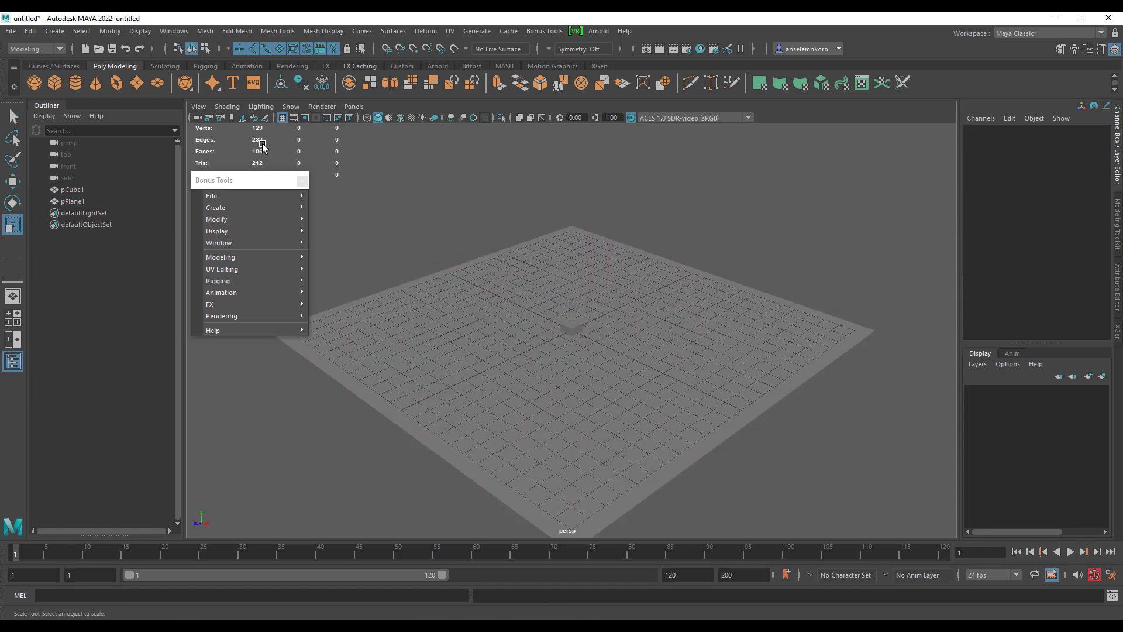
# Hide the viewport grid and turn on ambient occlusion and anti-aliasing for the viewport display.
pyautogui.click(282, 118)
pyautogui.keyDown('alt'); pyautogui.moveTo(579, 322); pyautogui.dragTo(532, 341); pyautogui.keyUp('alt')
pyautogui.keyDown('alt'); pyautogui.moveTo(532, 341); pyautogui.dragTo(594, 395, button='right'); pyautogui.keyUp('alt')
pyautogui.keyDown('alt'); pyautogui.moveTo(594, 395); pyautogui.dragTo(624, 377); pyautogui.keyUp('alt')
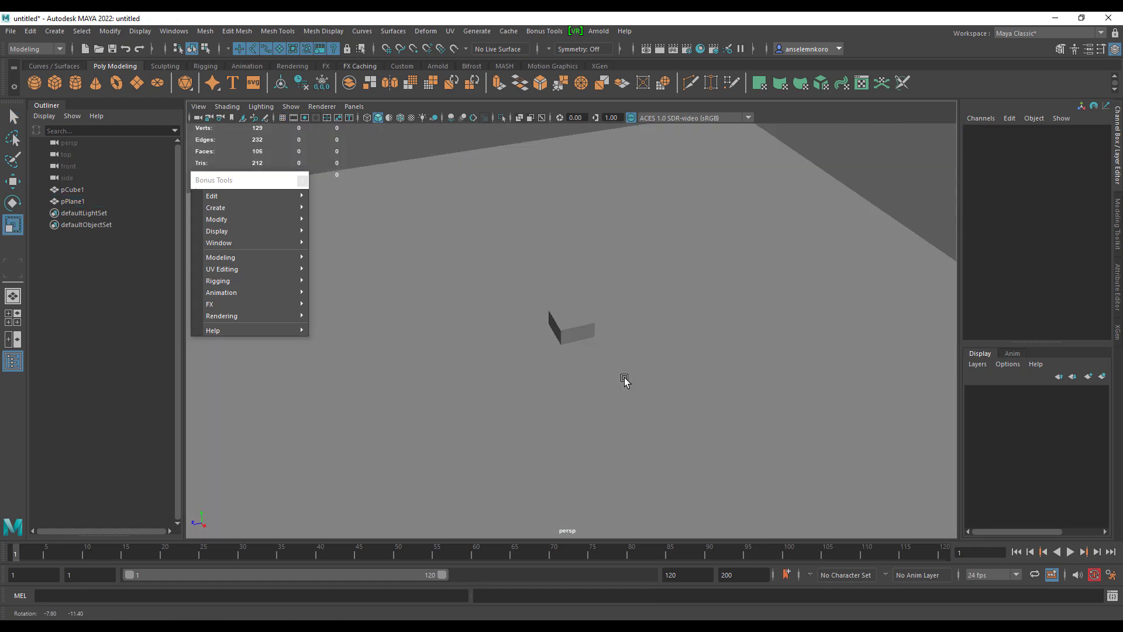
pyautogui.moveTo(244, 256)
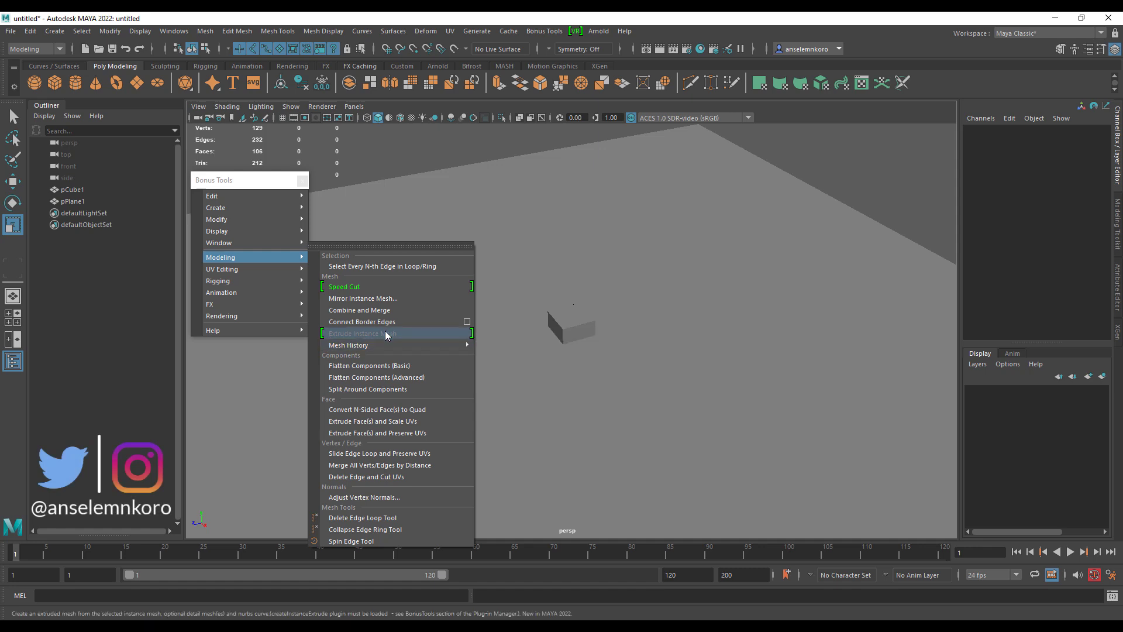
pyautogui.click(695, 394)
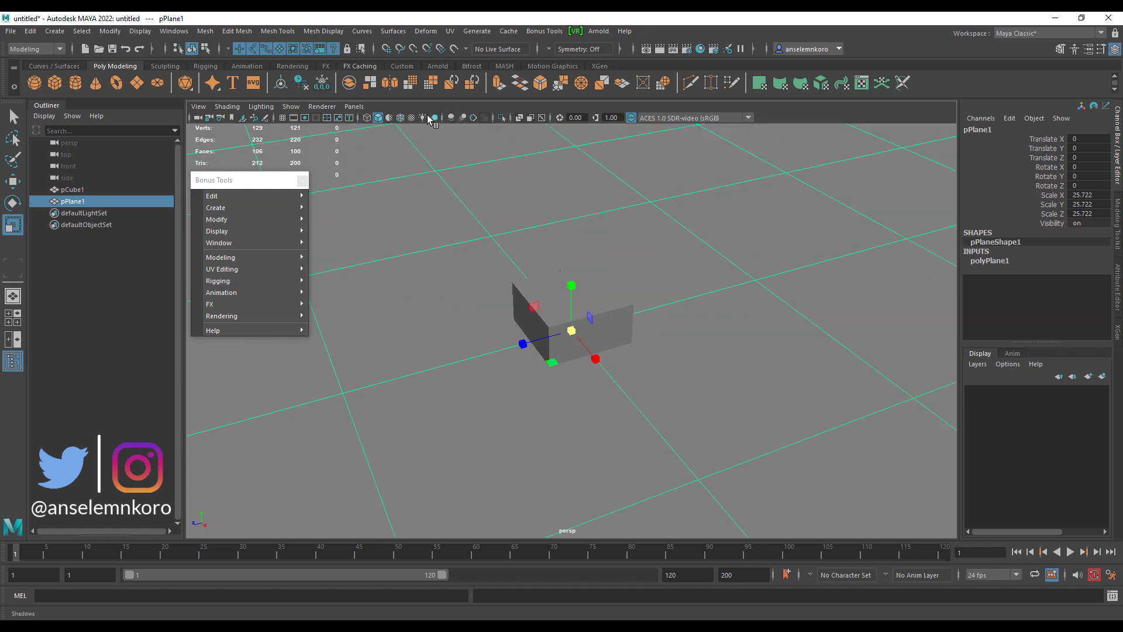
pyautogui.click(449, 118)
pyautogui.click(472, 117)
pyautogui.scroll(5, 564, 363)
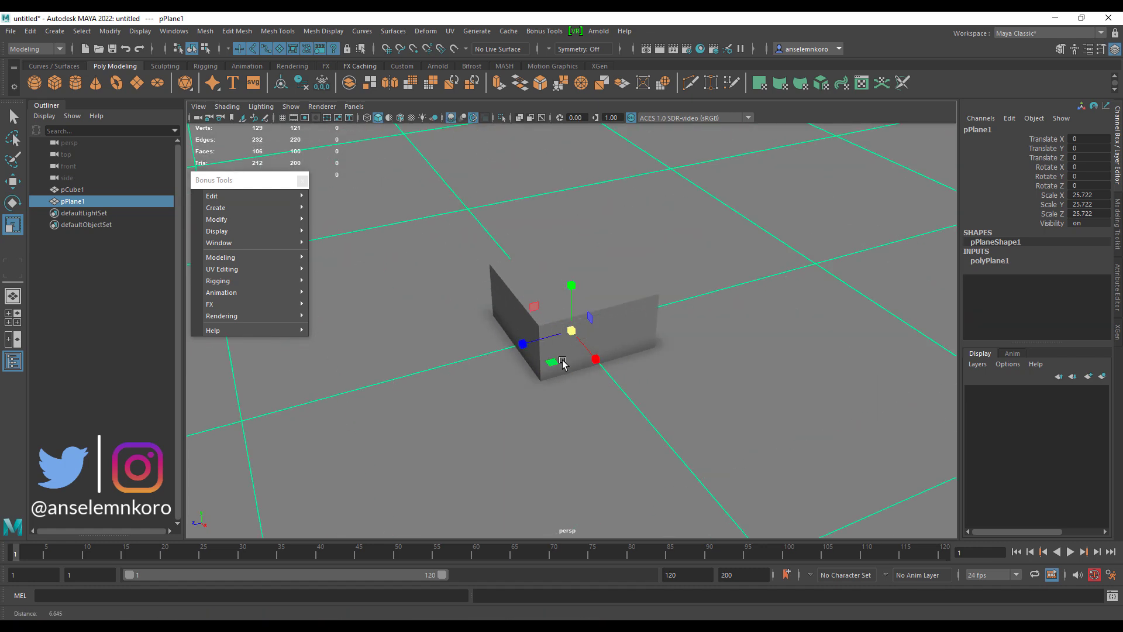
# Raise the cube onto the ground plane, to a Translate Y of about 0.864.
pyautogui.keyDown('alt'); pyautogui.moveTo(580, 374); pyautogui.dragTo(748, 444); pyautogui.keyUp('alt')
pyautogui.scroll(-5, 603, 363)
pyautogui.click(593, 354)
pyautogui.click(13, 180)
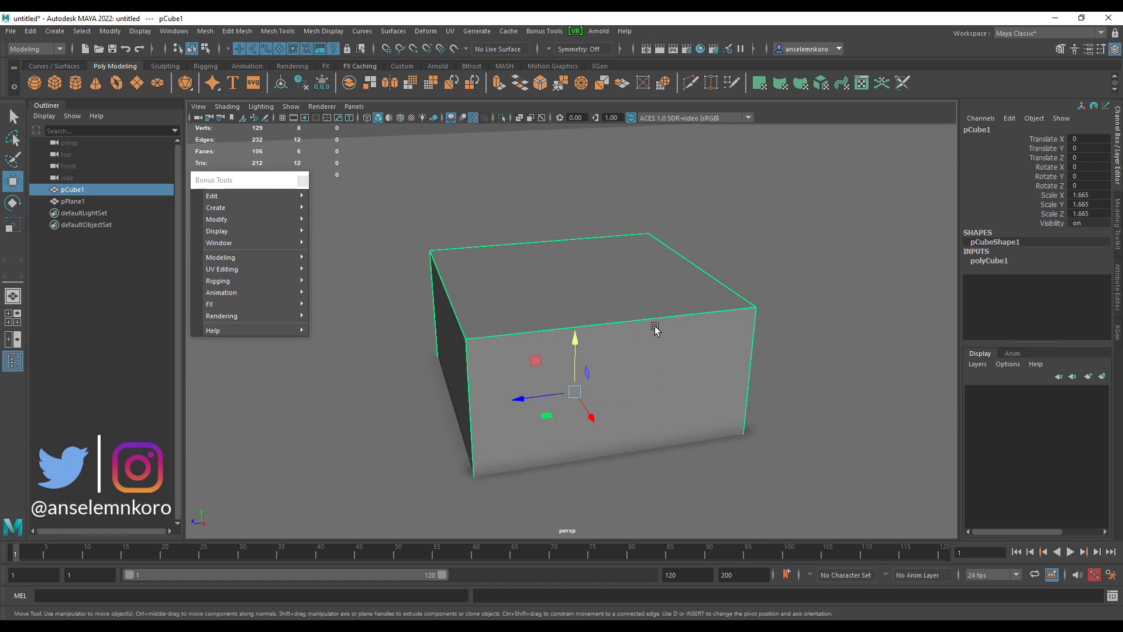
pyautogui.moveTo(571, 355); pyautogui.dragTo(585, 234)
pyautogui.keyDown('alt'); pyautogui.moveTo(612, 288); pyautogui.dragTo(544, 324, button='right'); pyautogui.keyUp('alt')
pyautogui.keyDown('alt'); pyautogui.moveTo(544, 323); pyautogui.dragTo(506, 343); pyautogui.keyUp('alt')
pyautogui.keyDown('alt'); pyautogui.moveTo(506, 344); pyautogui.dragTo(507, 386, button='right'); pyautogui.keyUp('alt')
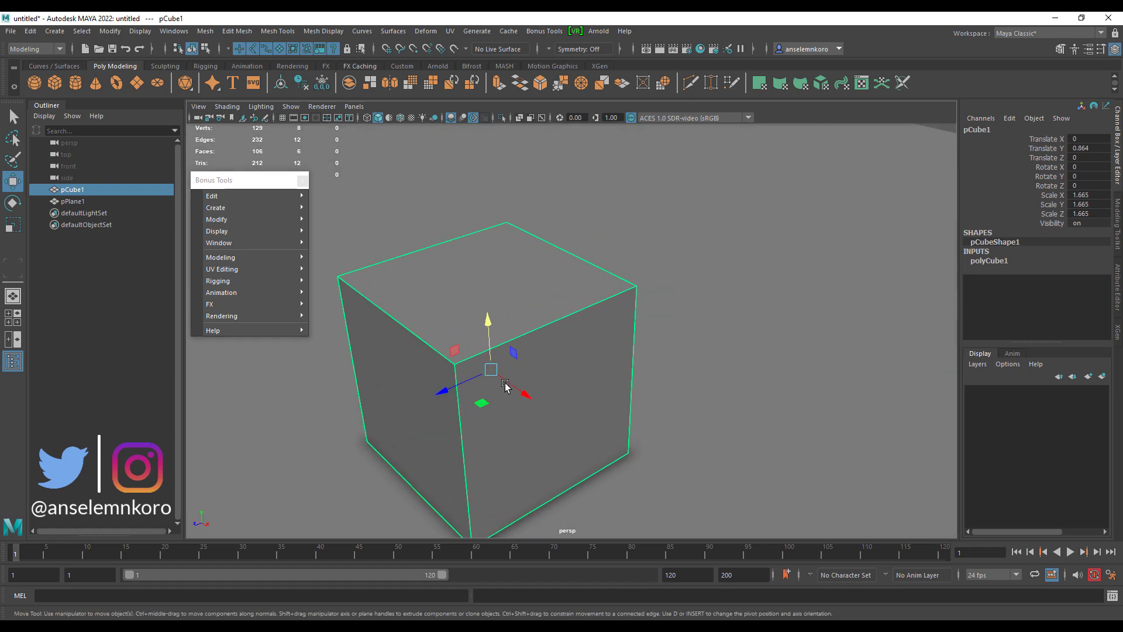
pyautogui.keyDown('alt'); pyautogui.moveTo(507, 387); pyautogui.dragTo(533, 393); pyautogui.keyUp('alt')
# With the cube selected, open the Speed Cut tool and place its window beside the cube.
pyautogui.click(386, 184)
pyautogui.click(505, 333)
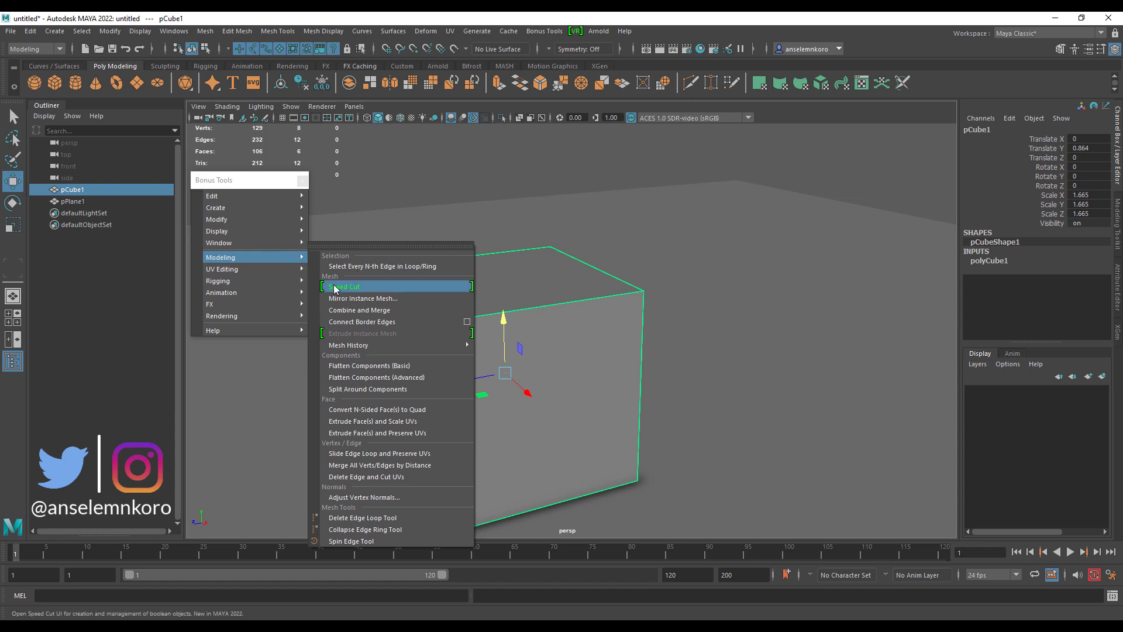
pyautogui.click(344, 288)
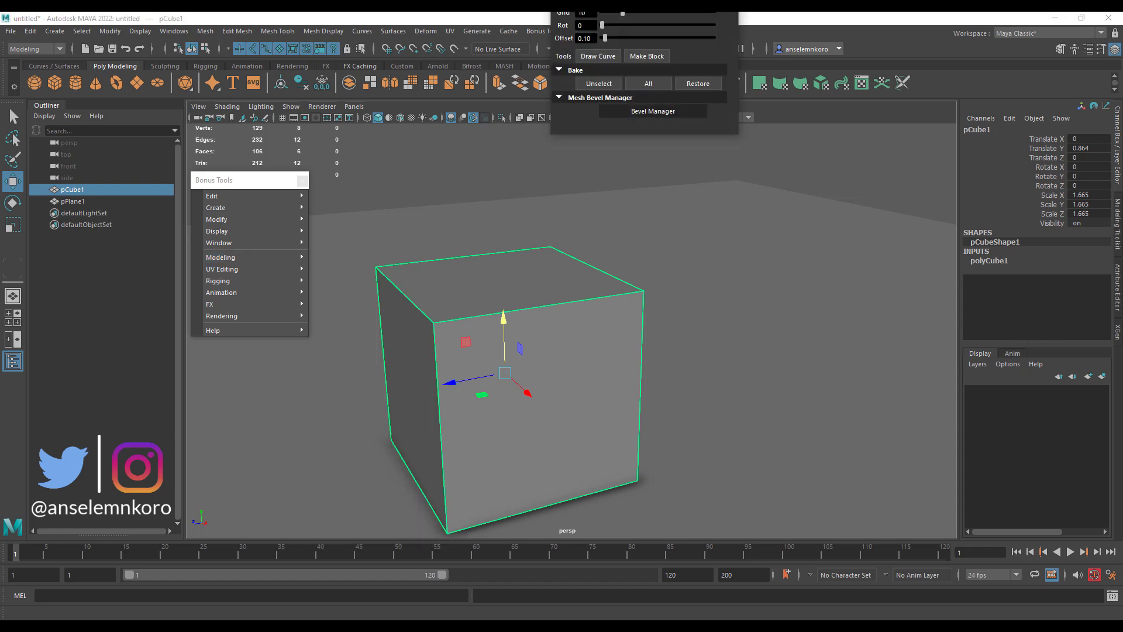
pyautogui.moveTo(607, 12); pyautogui.dragTo(870, 46)
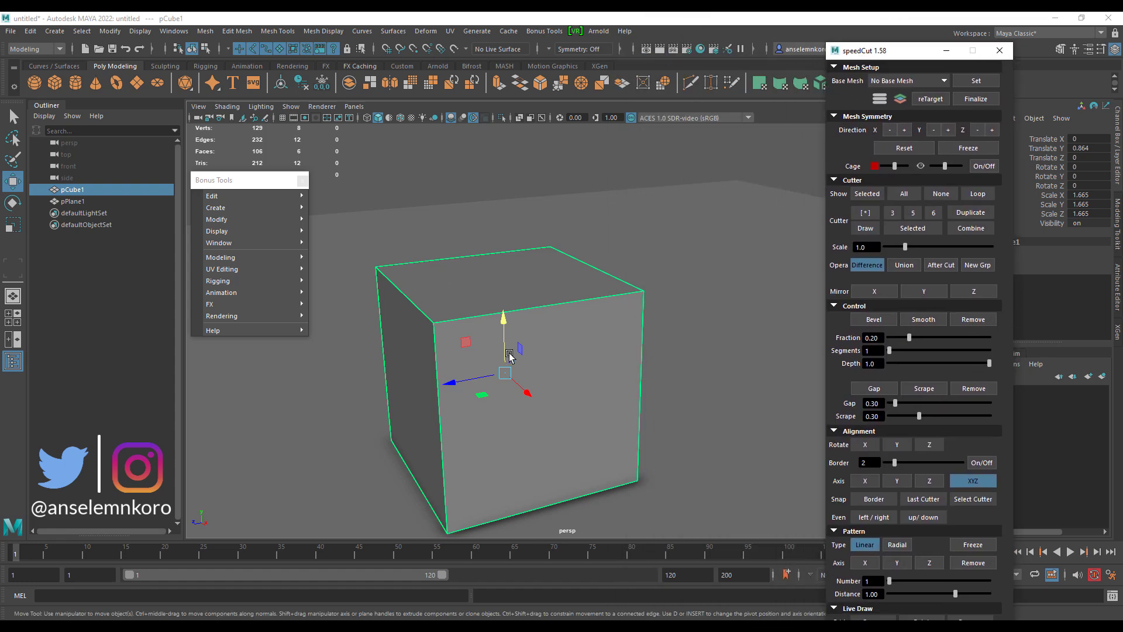
# Set the selected cube as the Speed Cut base mesh.
pyautogui.keyDown('alt'); pyautogui.moveTo(483, 310); pyautogui.dragTo(568, 260); pyautogui.keyUp('alt')
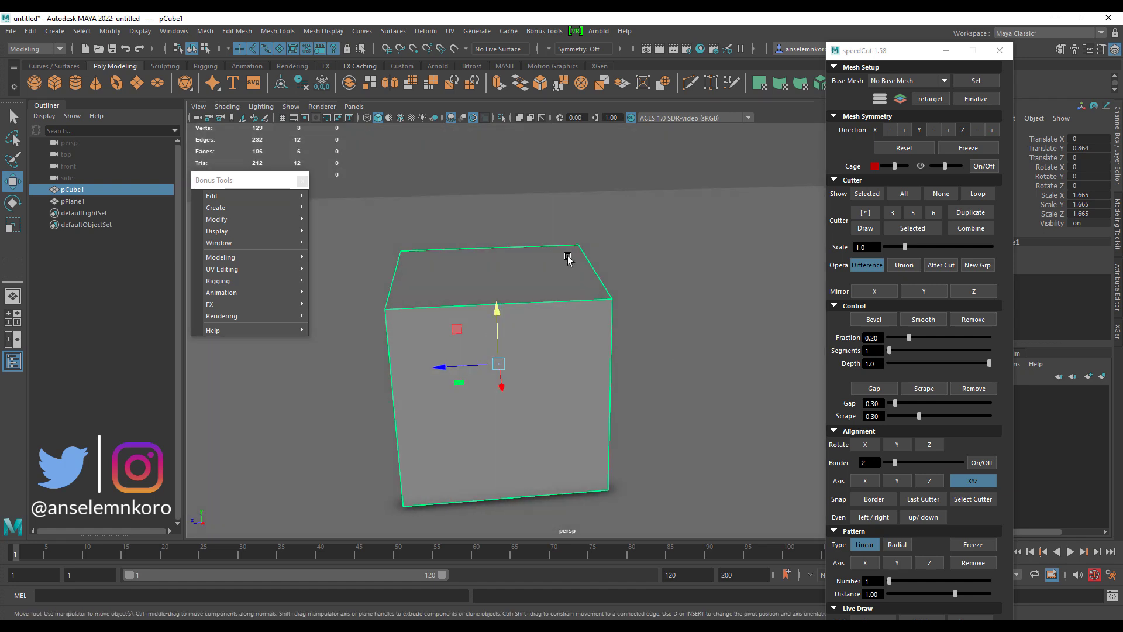
pyautogui.click(976, 81)
pyautogui.keyDown('alt'); pyautogui.moveTo(602, 279); pyautogui.dragTo(491, 376); pyautogui.keyUp('alt')
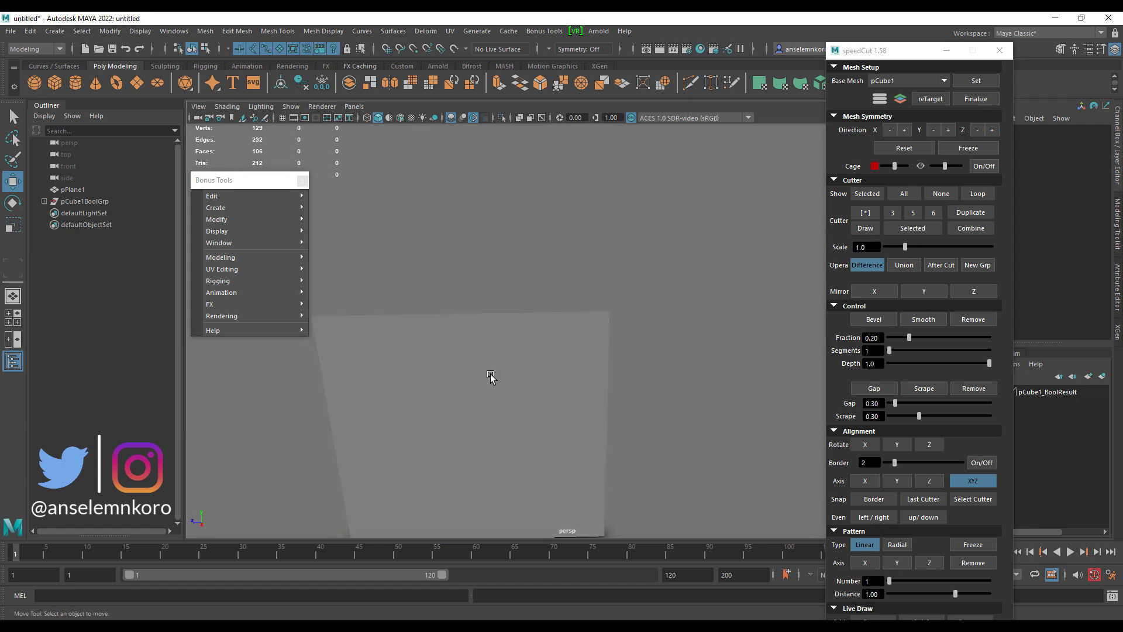
# Inspect the base cube in wireframe display, and return the viewport to shaded display.
pyautogui.click(367, 117)
pyautogui.keyDown('alt'); pyautogui.moveTo(479, 246); pyautogui.dragTo(559, 318); pyautogui.keyUp('alt')
pyautogui.keyDown('alt'); pyautogui.moveTo(559, 318); pyautogui.dragTo(469, 301, button='right'); pyautogui.keyUp('alt')
pyautogui.keyDown('alt'); pyautogui.moveTo(469, 301); pyautogui.dragTo(427, 281); pyautogui.keyUp('alt')
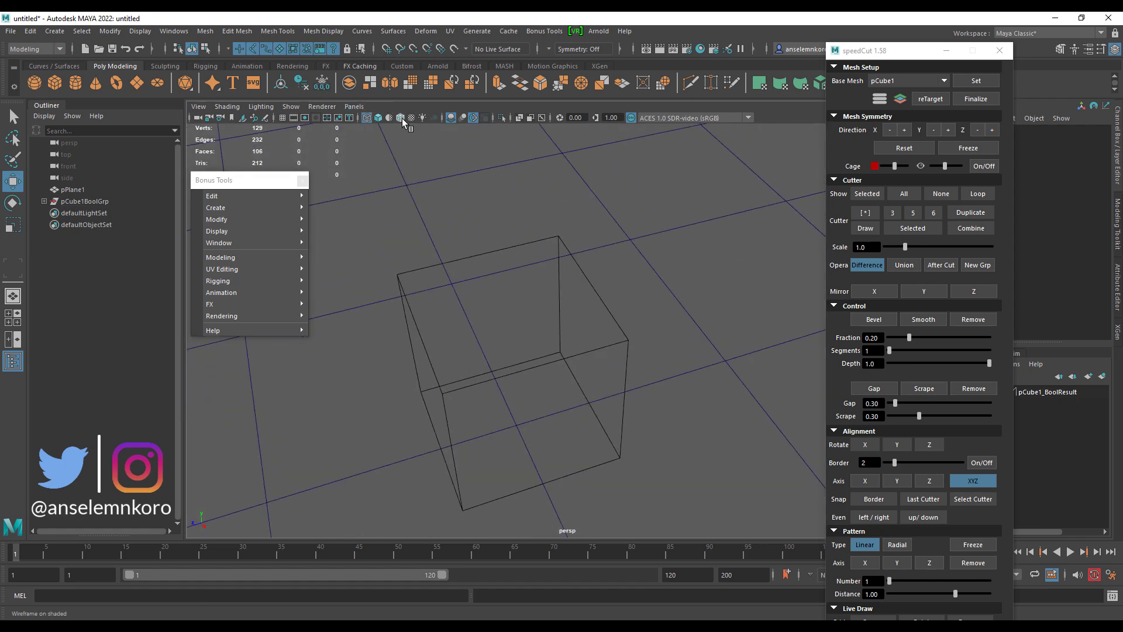
pyautogui.click(367, 118)
pyautogui.moveTo(620, 300)
pyautogui.keyDown('alt'); pyautogui.mouseDown()
pyautogui.moveTo(576, 359)
pyautogui.moveTo(547, 319)
pyautogui.moveTo(536, 339)
pyautogui.mouseUp(); pyautogui.keyUp('alt')
pyautogui.click(536, 339)
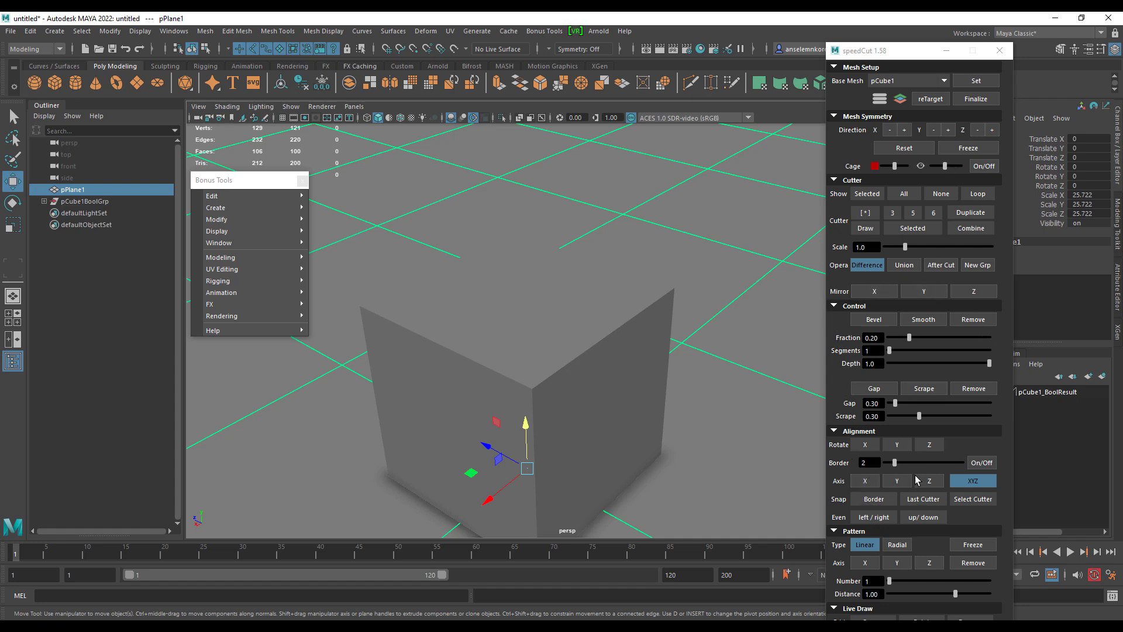
# Collapse the Alignment and Live Draw sections of the Speed Cut window.
pyautogui.click(840, 432)
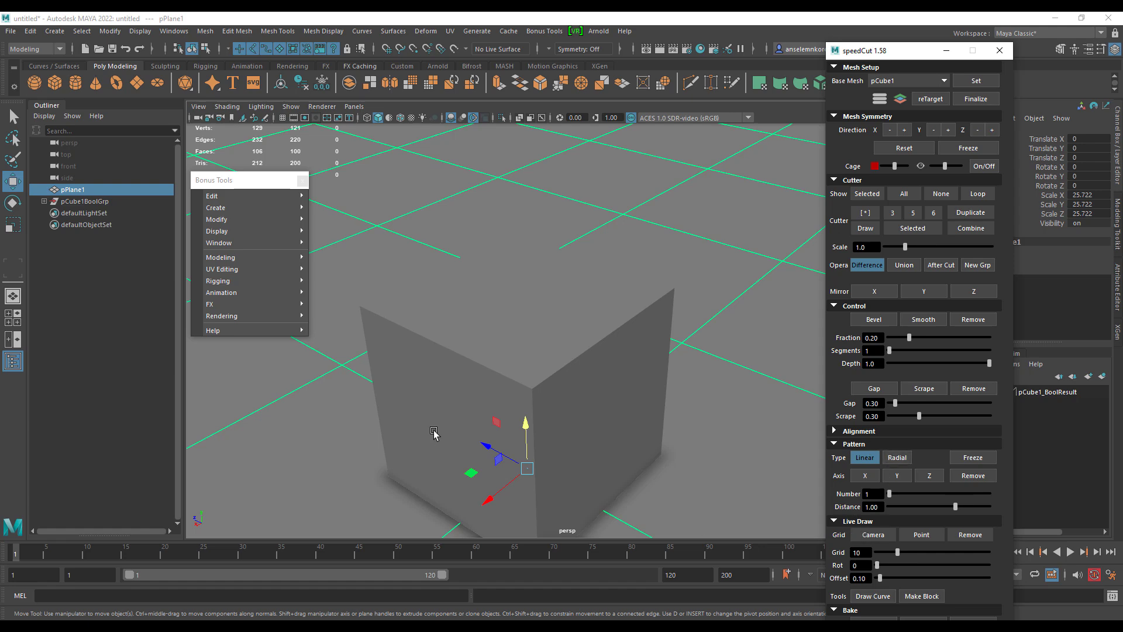
pyautogui.keyDown('alt'); pyautogui.moveTo(434, 432); pyautogui.dragTo(390, 289); pyautogui.keyUp('alt')
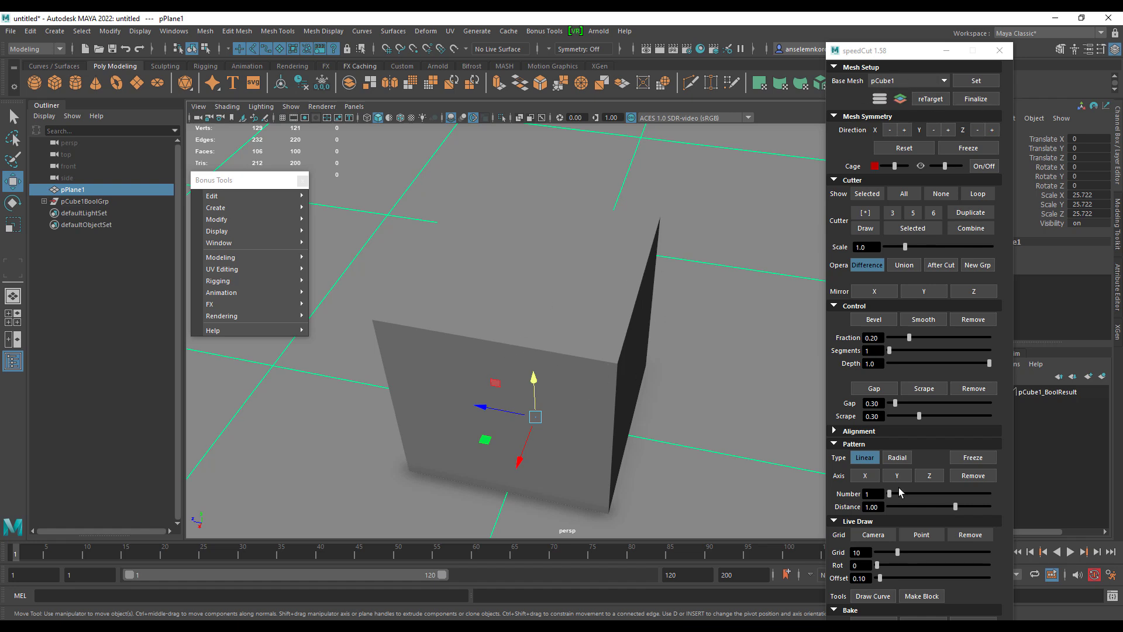
pyautogui.click(844, 522)
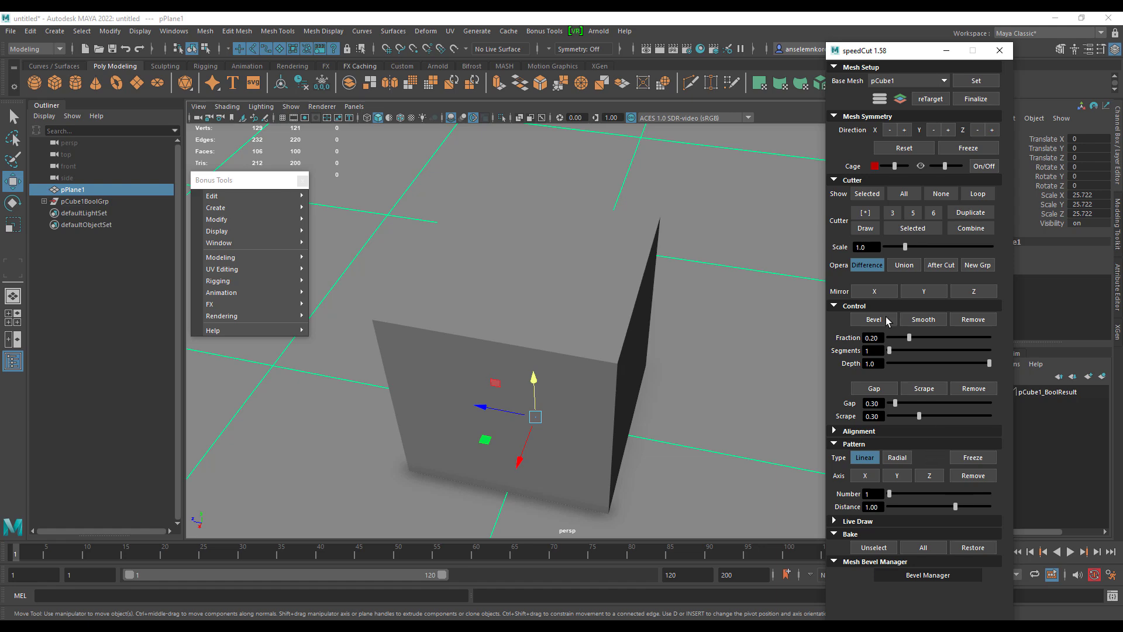
# Add a box cutter with the Difference operation on the cube's top face.
pyautogui.keyDown('alt'); pyautogui.moveTo(511, 322); pyautogui.dragTo(459, 287); pyautogui.keyUp('alt')
pyautogui.keyDown('alt'); pyautogui.moveTo(458, 287); pyautogui.dragTo(529, 328, button='right'); pyautogui.keyUp('alt')
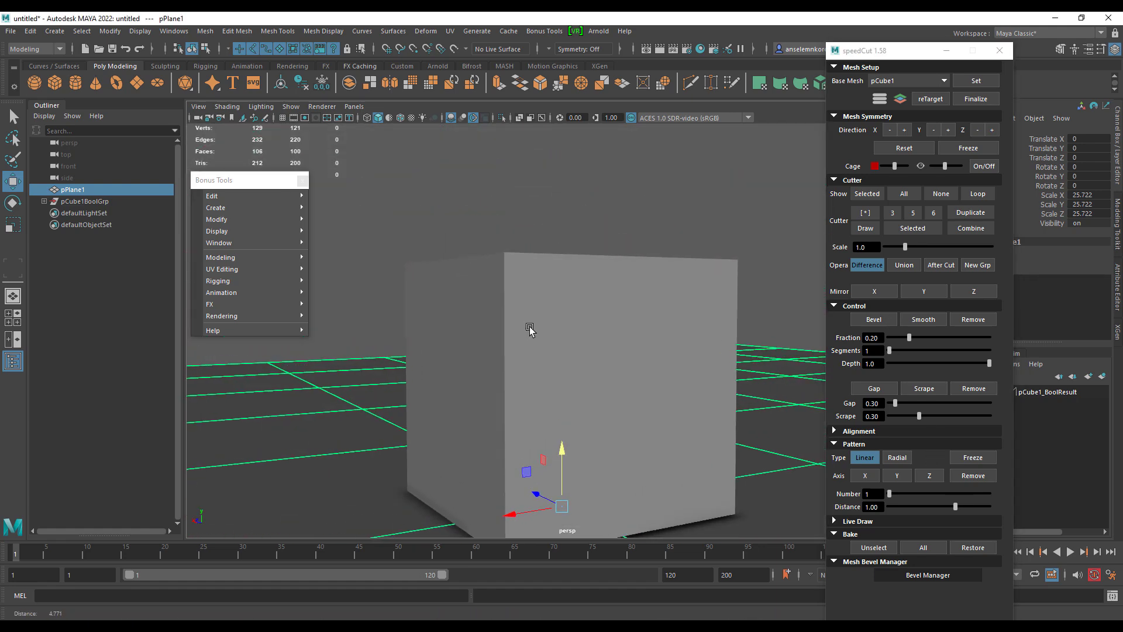
pyautogui.click(865, 214)
pyautogui.keyDown('alt'); pyautogui.moveTo(602, 331); pyautogui.dragTo(538, 336); pyautogui.keyUp('alt')
pyautogui.keyDown('alt'); pyautogui.moveTo(538, 337); pyautogui.dragTo(588, 322, button='middle'); pyautogui.keyUp('alt')
pyautogui.keyDown('alt'); pyautogui.moveTo(588, 321); pyautogui.dragTo(511, 299, button='right'); pyautogui.keyUp('alt')
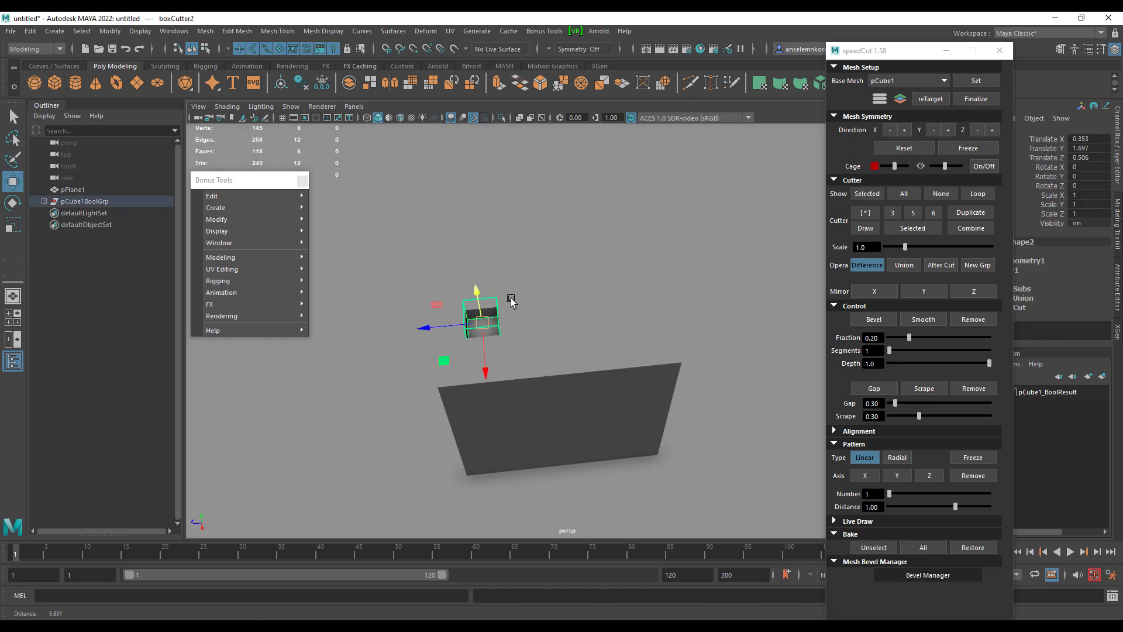
# Scale the box cutter to about 4.748 in X, 2.744 in Y and 4.334 in Z, and move it to about -0.086 in X.
pyautogui.click(13, 226)
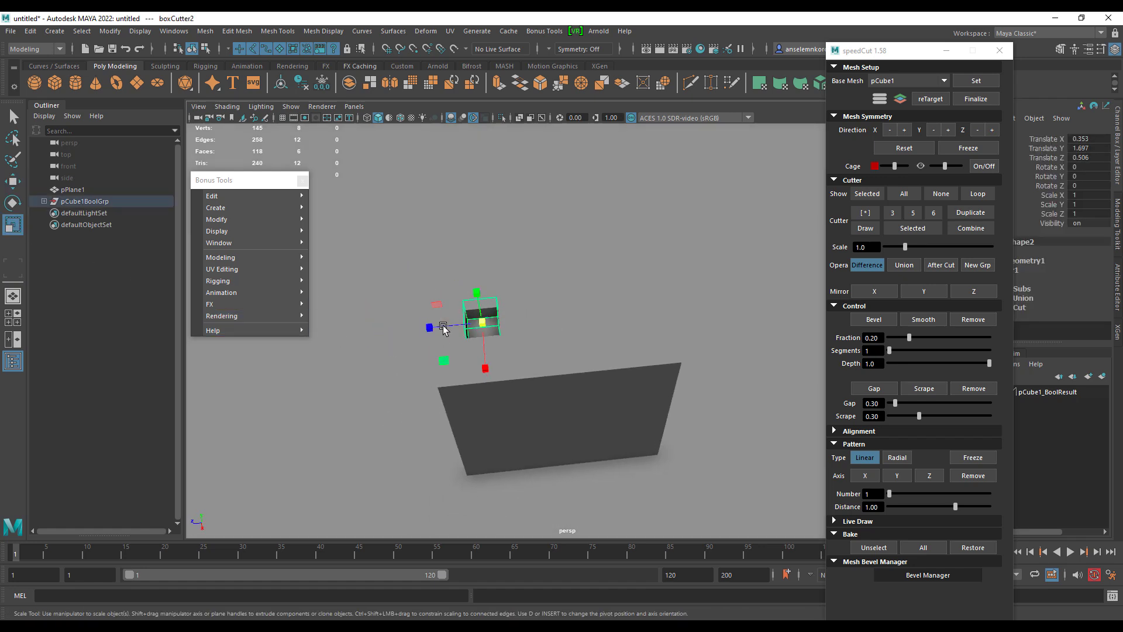
pyautogui.moveTo(443, 330); pyautogui.dragTo(253, 344)
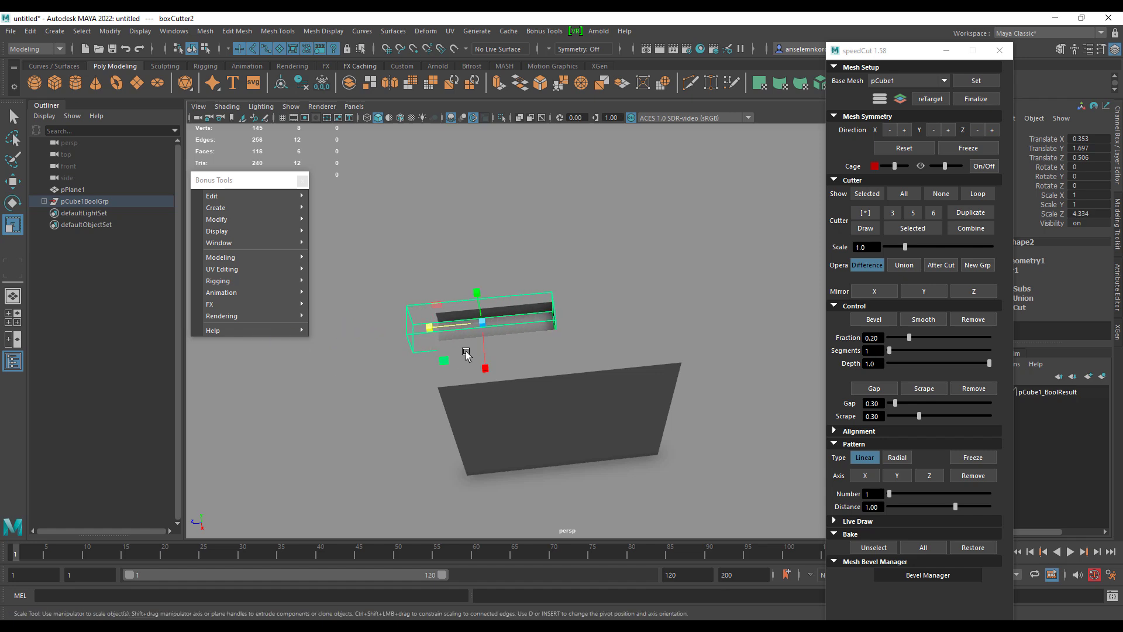
pyautogui.moveTo(485, 368); pyautogui.dragTo(489, 536)
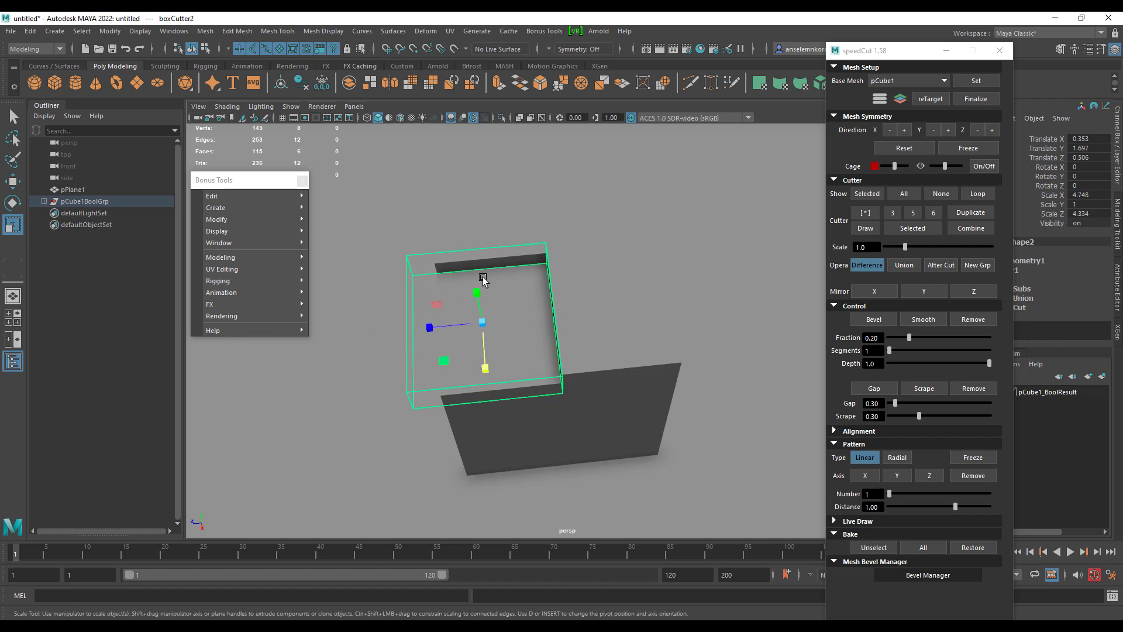
pyautogui.moveTo(477, 292); pyautogui.dragTo(465, 225)
pyautogui.keyDown('alt'); pyautogui.moveTo(588, 392); pyautogui.dragTo(554, 335); pyautogui.keyUp('alt')
pyautogui.click(13, 181)
pyautogui.scroll(-4, 583, 366)
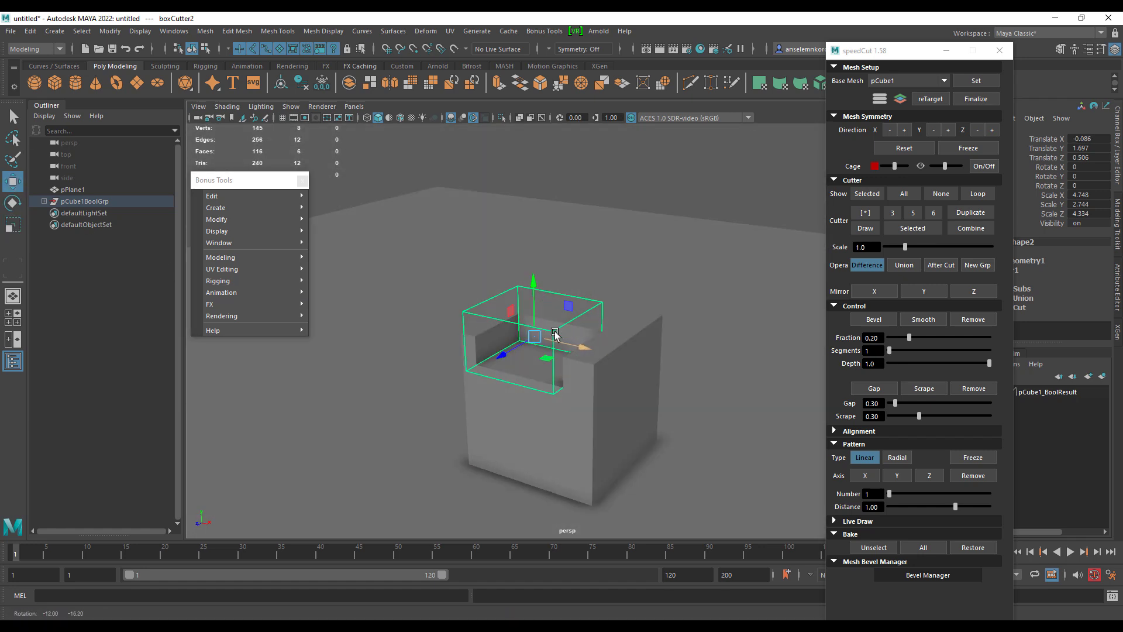
# Bevel the box cutter's vertical corners with a fraction of 0.50 and 5 segments.
pyautogui.scroll(3, 590, 426)
pyautogui.keyDown('alt'); pyautogui.moveTo(556, 404); pyautogui.dragTo(596, 374, button='middle'); pyautogui.keyUp('alt')
pyautogui.keyDown('alt'); pyautogui.moveTo(598, 378); pyautogui.dragTo(701, 437); pyautogui.keyUp('alt')
pyautogui.scroll(2, 624, 417)
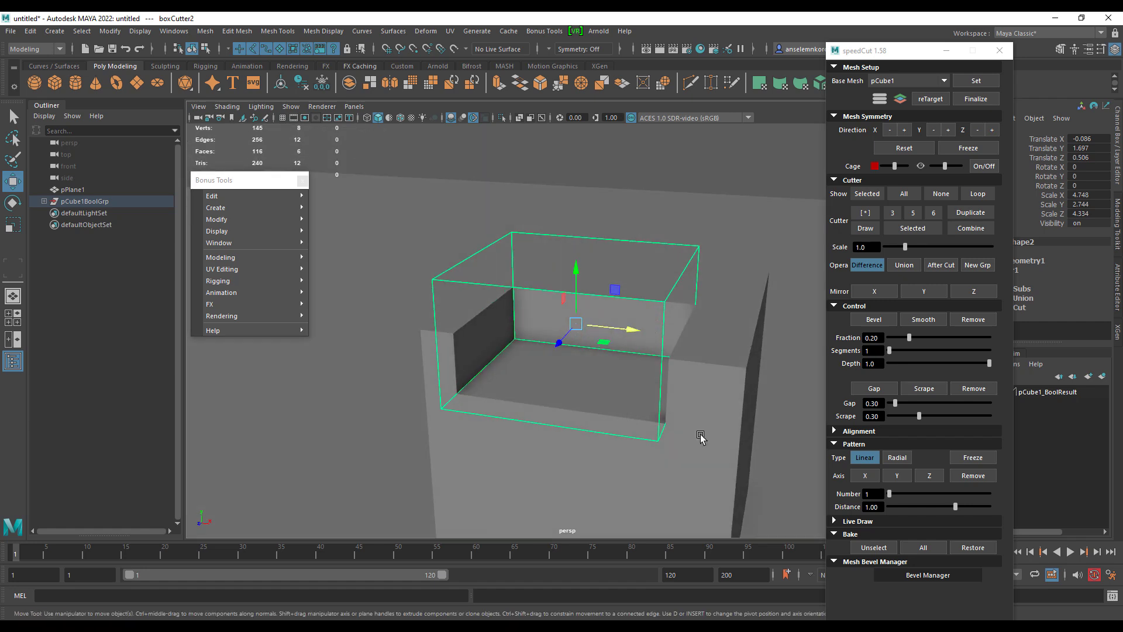
pyautogui.click(874, 320)
pyautogui.moveTo(529, 385)
pyautogui.keyDown('alt'); pyautogui.mouseDown()
pyautogui.moveTo(545, 396)
pyautogui.moveTo(515, 380)
pyautogui.mouseUp(); pyautogui.keyUp('alt')
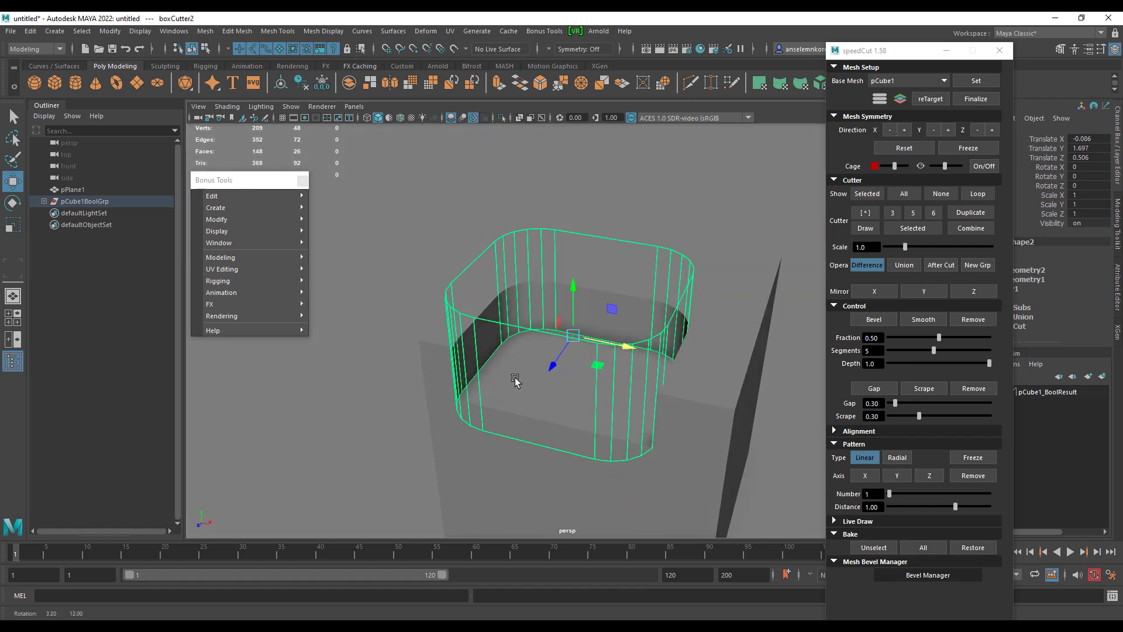
# Move the box cutter to about -0.304 in X, 1.373 in Y and 0.44 in Z, and reduce its bevel fraction to 0.30.
pyautogui.moveTo(577, 286); pyautogui.dragTo(579, 341)
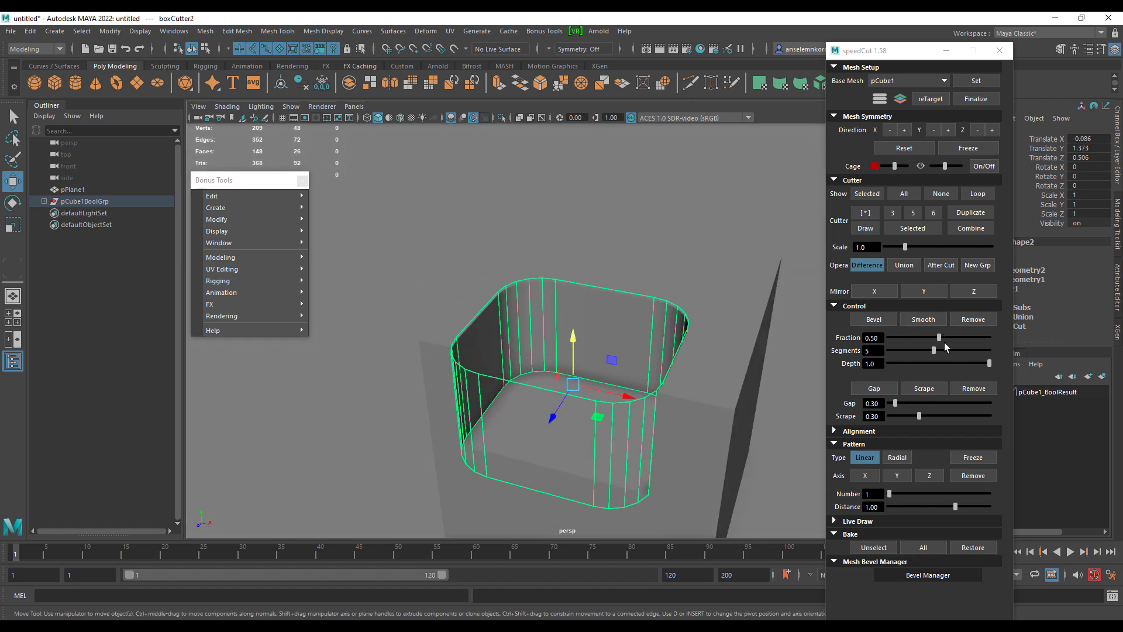
pyautogui.moveTo(939, 338); pyautogui.dragTo(919, 338)
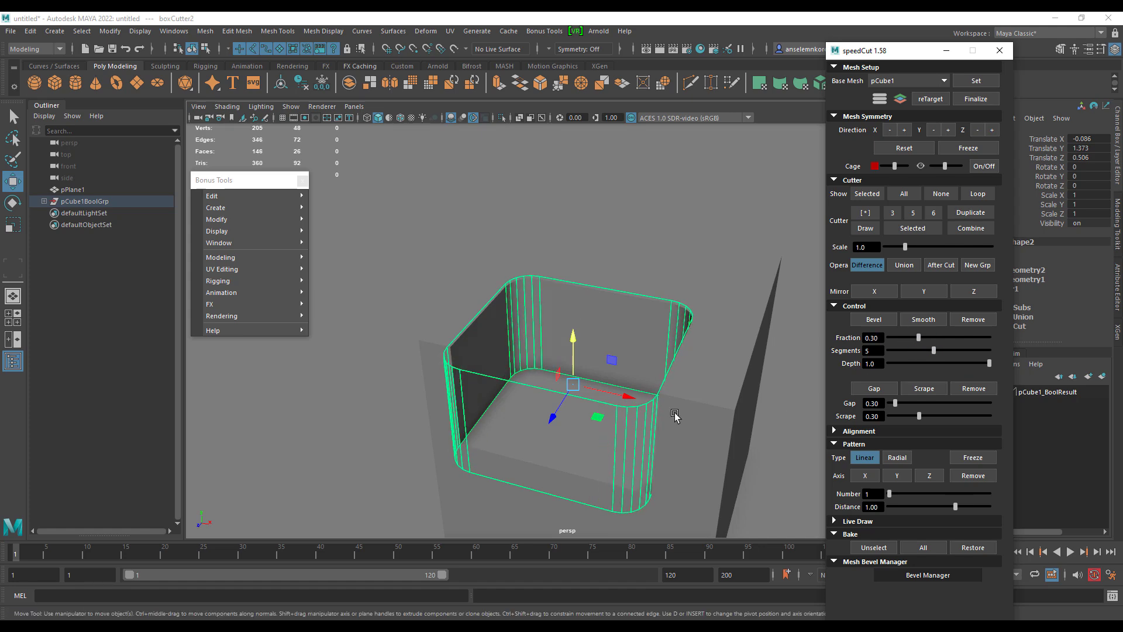
pyautogui.moveTo(624, 396); pyautogui.dragTo(587, 387)
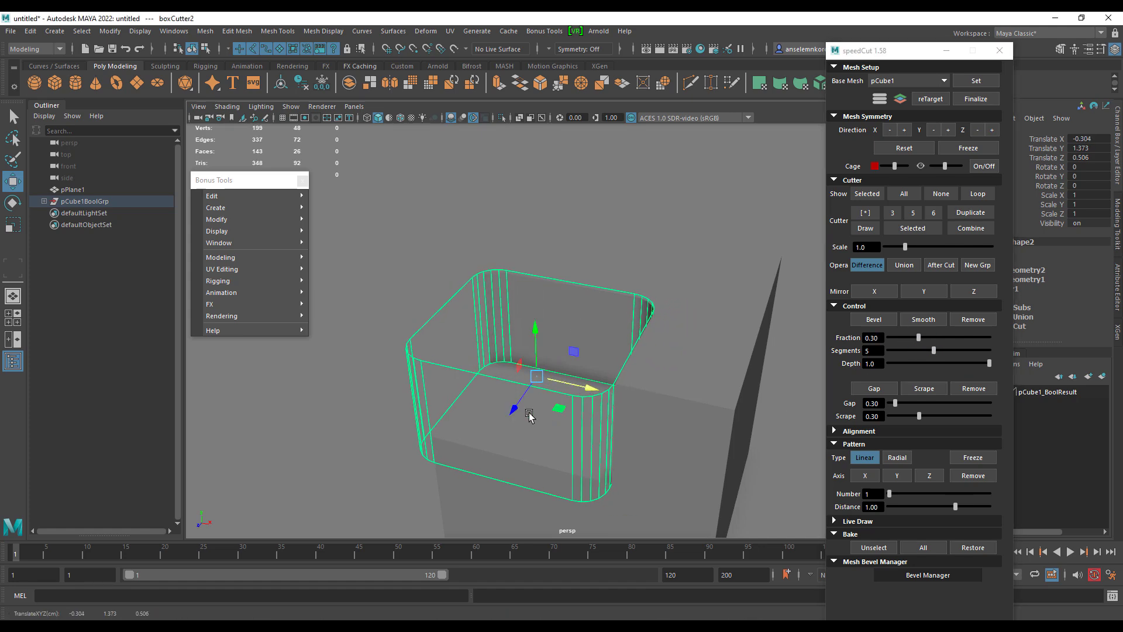
pyautogui.keyDown('alt'); pyautogui.moveTo(531, 416); pyautogui.dragTo(667, 426); pyautogui.keyUp('alt')
pyautogui.moveTo(671, 377); pyautogui.dragTo(646, 423)
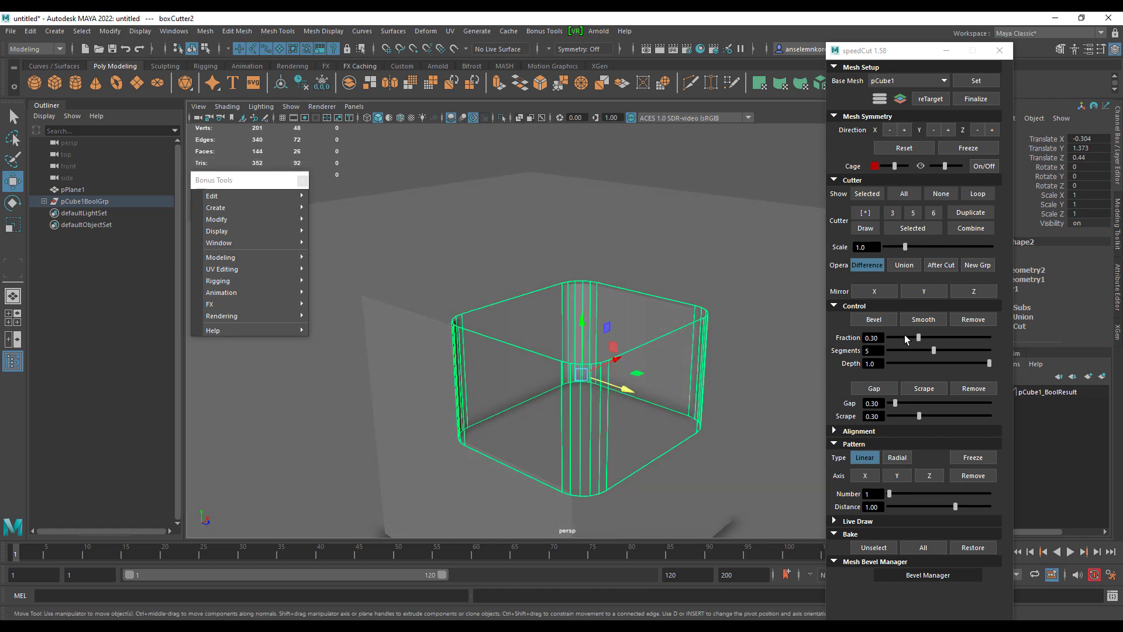
# Smooth all edges of the box cutter and set the fraction to 0.09.
pyautogui.click(924, 320)
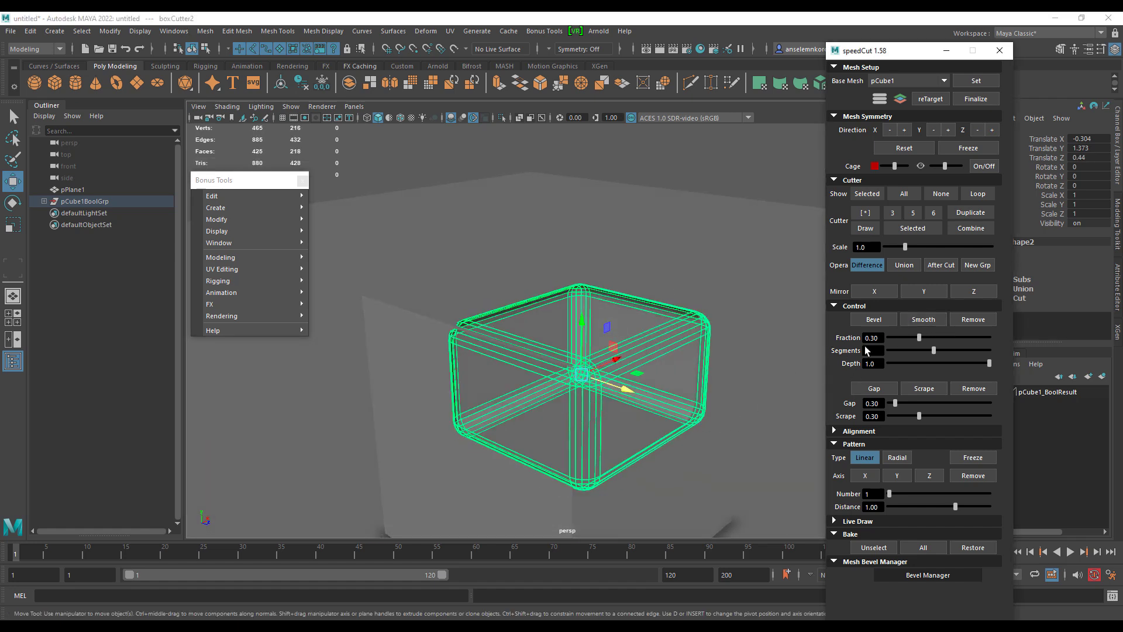
pyautogui.moveTo(920, 338); pyautogui.dragTo(898, 370)
pyautogui.keyDown('alt'); pyautogui.moveTo(743, 387); pyautogui.dragTo(591, 417); pyautogui.keyUp('alt')
# Hide the large ground plane around the cube.
pyautogui.click(752, 338)
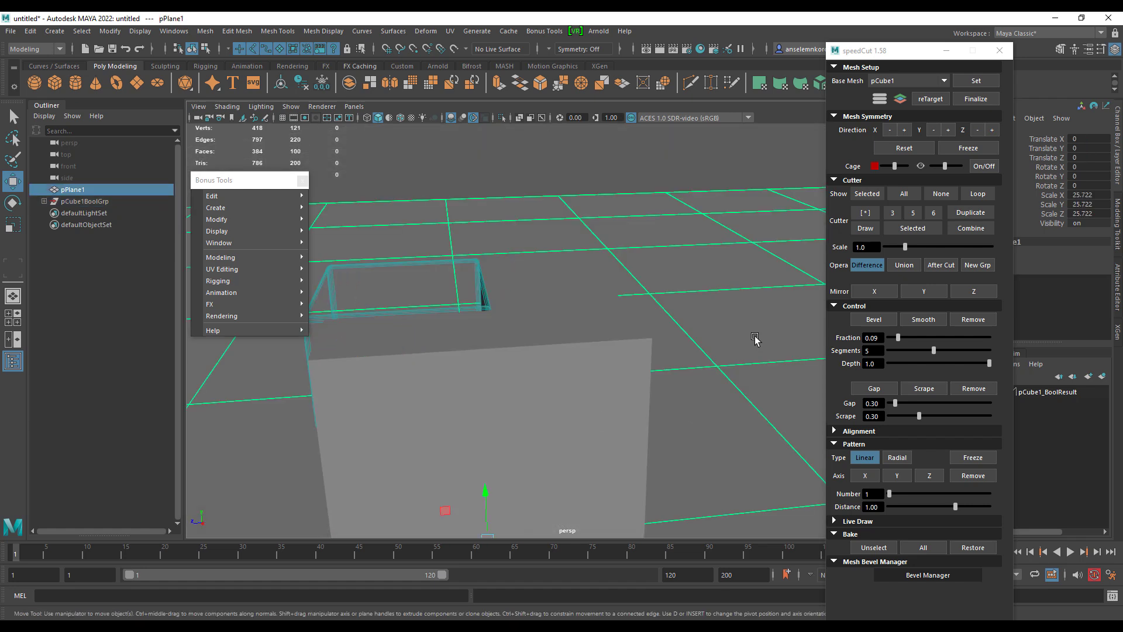
pyautogui.hotkey('ctrl', 'h')
pyautogui.keyDown('alt'); pyautogui.moveTo(707, 401); pyautogui.dragTo(617, 402); pyautogui.keyUp('alt')
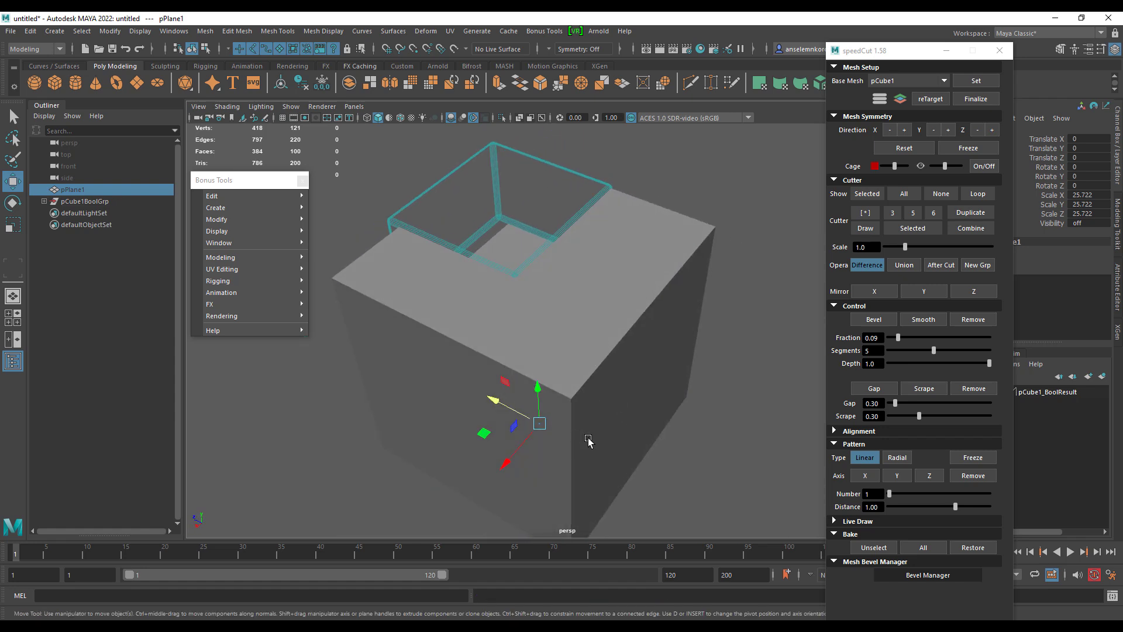
pyautogui.keyDown('alt'); pyautogui.moveTo(588, 439); pyautogui.dragTo(680, 402, button='middle'); pyautogui.keyUp('alt')
# Add a six-sided cutter at a corner of the cube's top face and scale it uniformly to about 3.214.
pyautogui.click(621, 230)
pyautogui.keyDown('alt'); pyautogui.moveTo(609, 454); pyautogui.dragTo(683, 429); pyautogui.keyUp('alt')
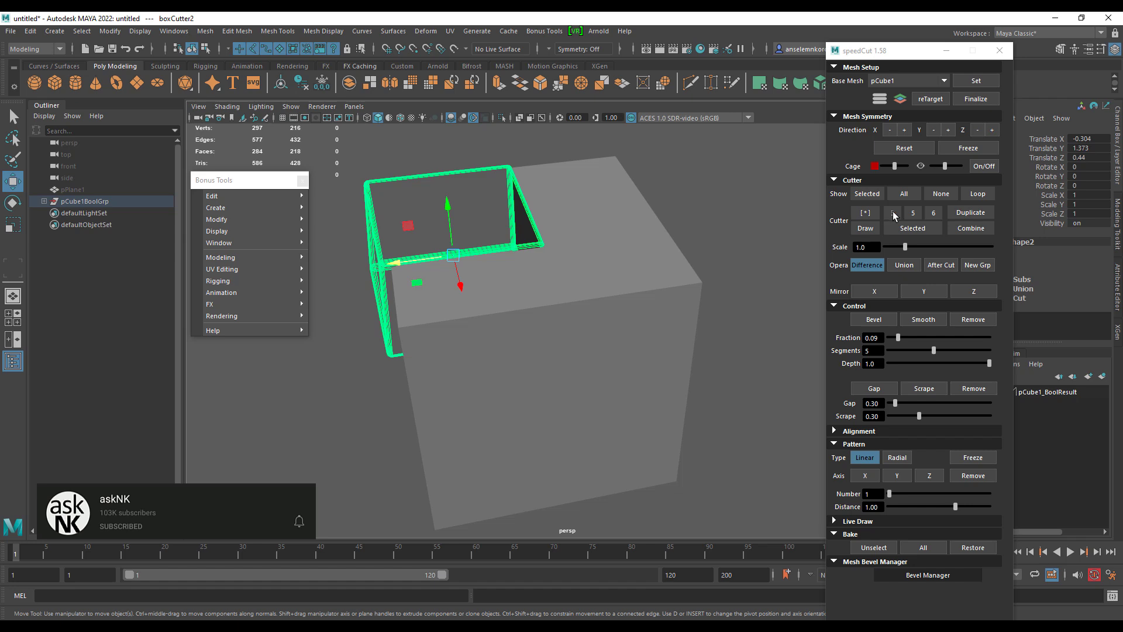
pyautogui.click(934, 213)
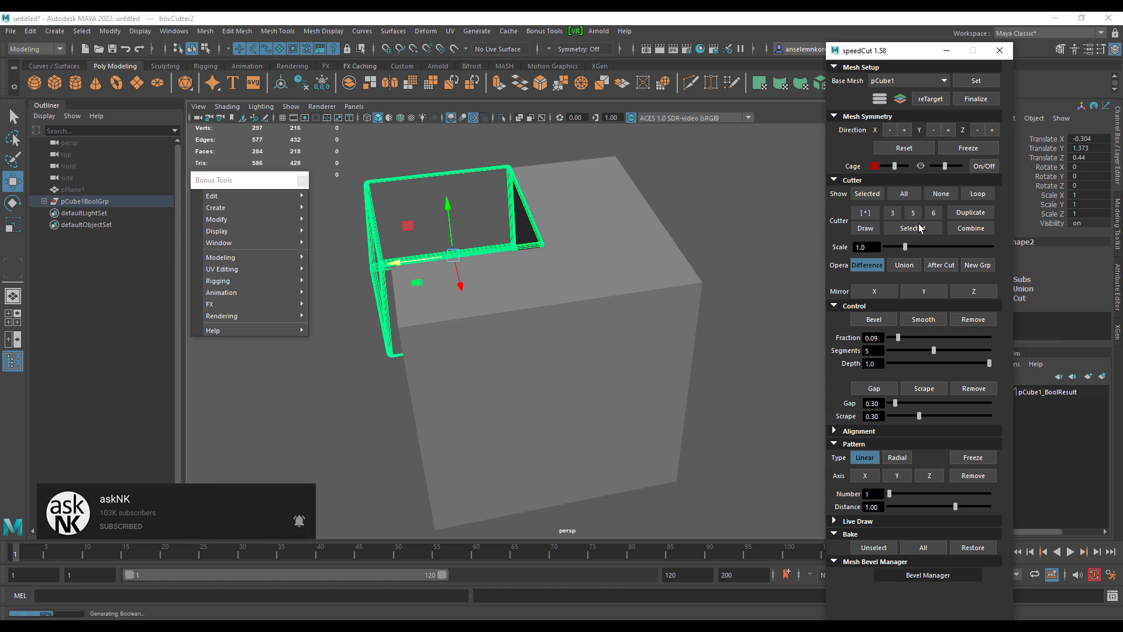
pyautogui.keyDown('alt'); pyautogui.moveTo(627, 311); pyautogui.dragTo(568, 323); pyautogui.keyUp('alt')
pyautogui.moveTo(541, 263); pyautogui.dragTo(507, 323)
pyautogui.press('r')
pyautogui.keyDown('alt'); pyautogui.moveTo(507, 323); pyautogui.dragTo(597, 401, button='right'); pyautogui.keyUp('alt')
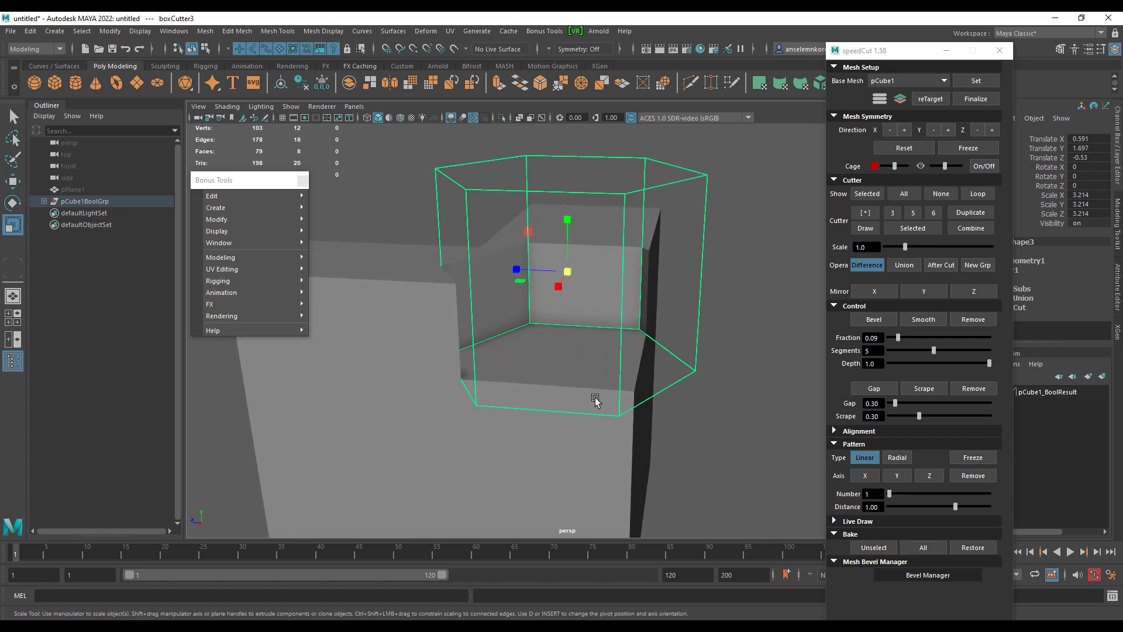
pyautogui.keyDown('alt'); pyautogui.moveTo(597, 401); pyautogui.dragTo(572, 439, button='middle'); pyautogui.keyUp('alt')
# Bevel the six-sided cutter's vertical corners with a fraction of 0.10 and deselect it.
pyautogui.click(874, 319)
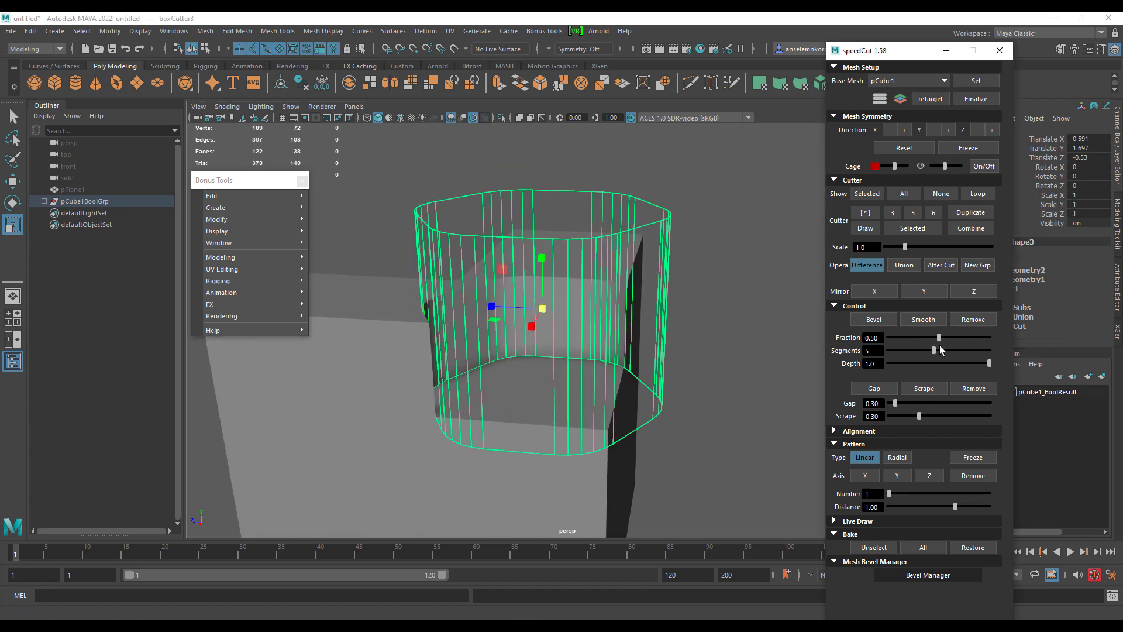
pyautogui.moveTo(898, 338); pyautogui.dragTo(899, 338)
pyautogui.keyDown('alt'); pyautogui.moveTo(374, 263); pyautogui.dragTo(479, 333); pyautogui.keyUp('alt')
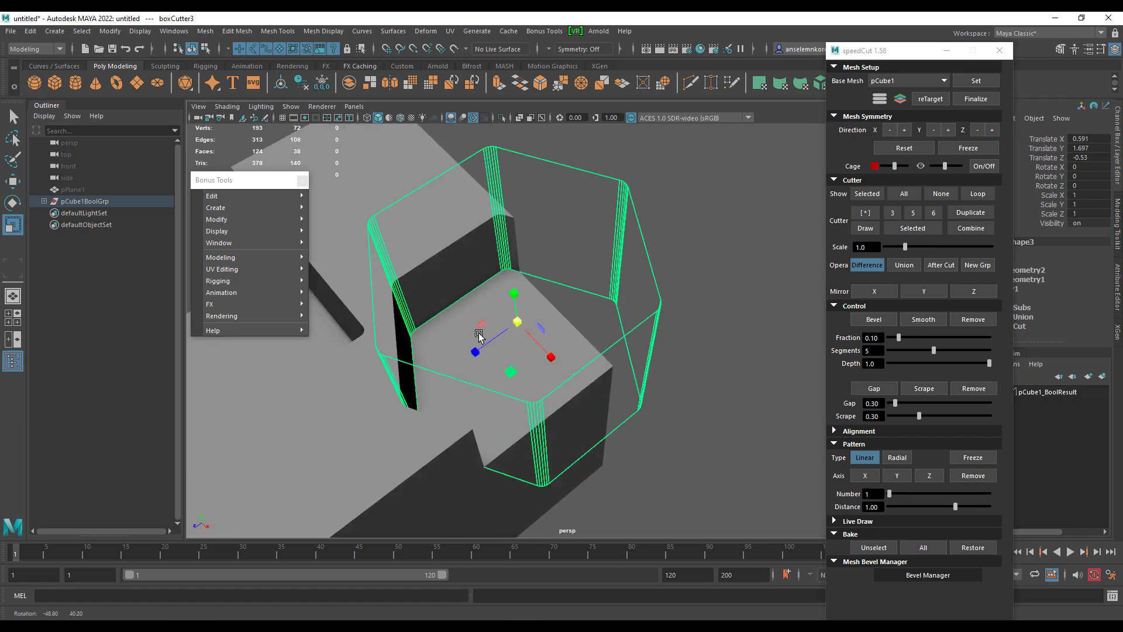
pyautogui.scroll(-2, 515, 354)
pyautogui.keyDown('alt'); pyautogui.moveTo(529, 364); pyautogui.dragTo(700, 285); pyautogui.keyUp('alt')
pyautogui.keyDown('alt'); pyautogui.moveTo(351, 369); pyautogui.dragTo(459, 374, button='middle'); pyautogui.keyUp('alt')
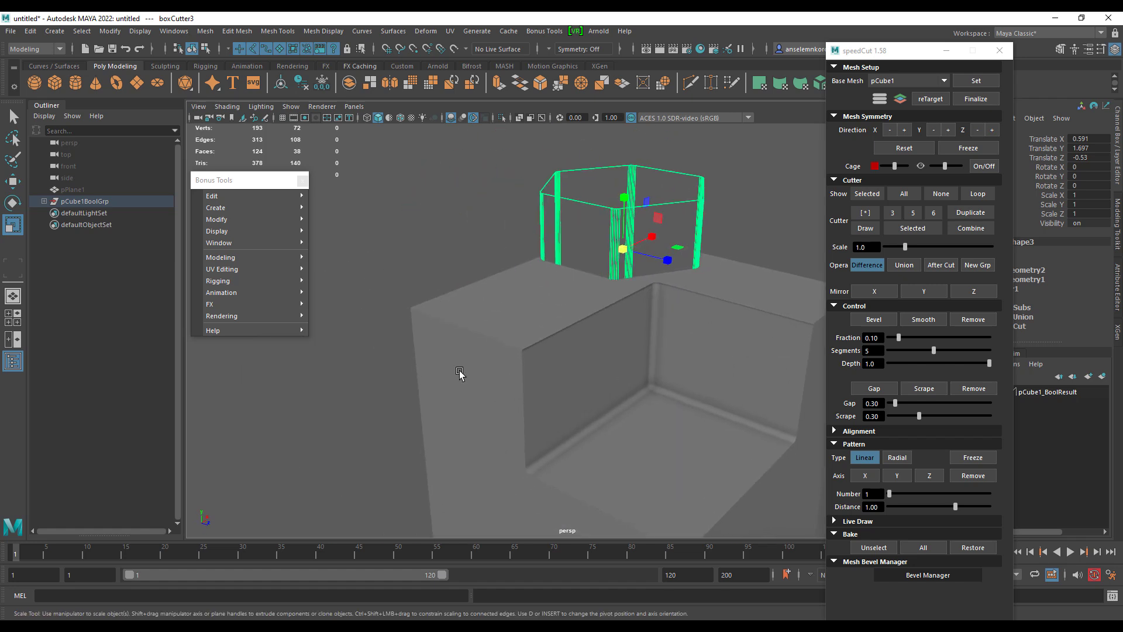
pyautogui.click(461, 370)
pyautogui.keyDown('alt'); pyautogui.moveTo(532, 427); pyautogui.dragTo(499, 353, button='middle'); pyautogui.keyUp('alt')
pyautogui.keyDown('alt'); pyautogui.moveTo(499, 354); pyautogui.dragTo(585, 345); pyautogui.keyUp('alt')
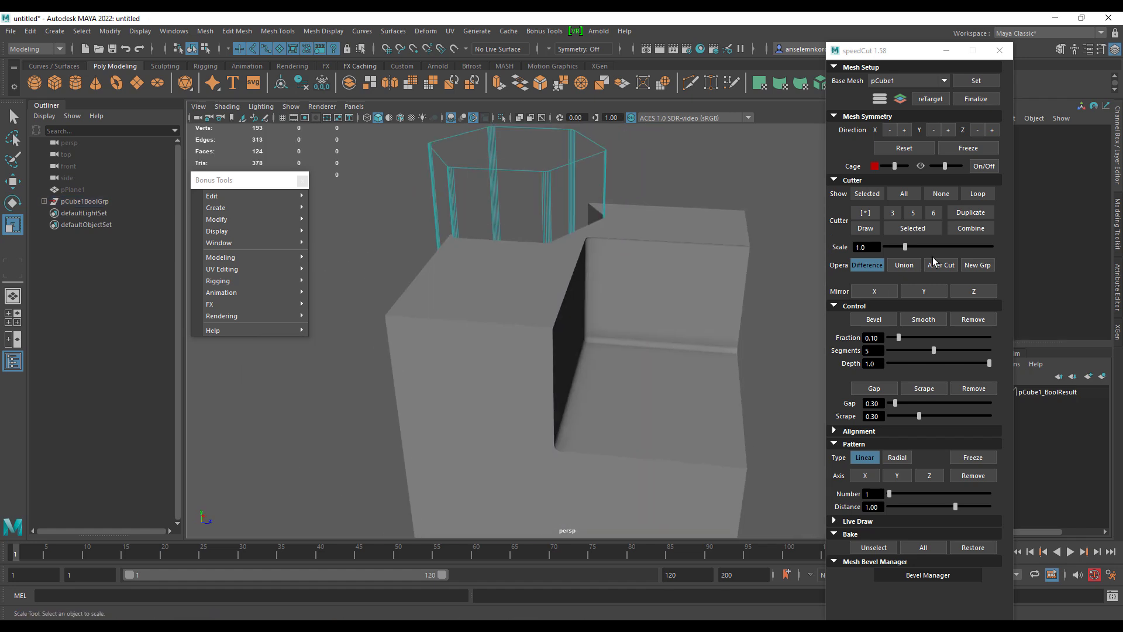
# Try to draw a box cutter directly on the cube's side face, and delete it.
pyautogui.click(867, 230)
pyautogui.moveTo(492, 401)
pyautogui.keyDown('alt'); pyautogui.mouseDown()
pyautogui.moveTo(617, 414)
pyautogui.moveTo(599, 381)
pyautogui.moveTo(613, 393)
pyautogui.mouseUp(); pyautogui.keyUp('alt')
pyautogui.click(618, 292)
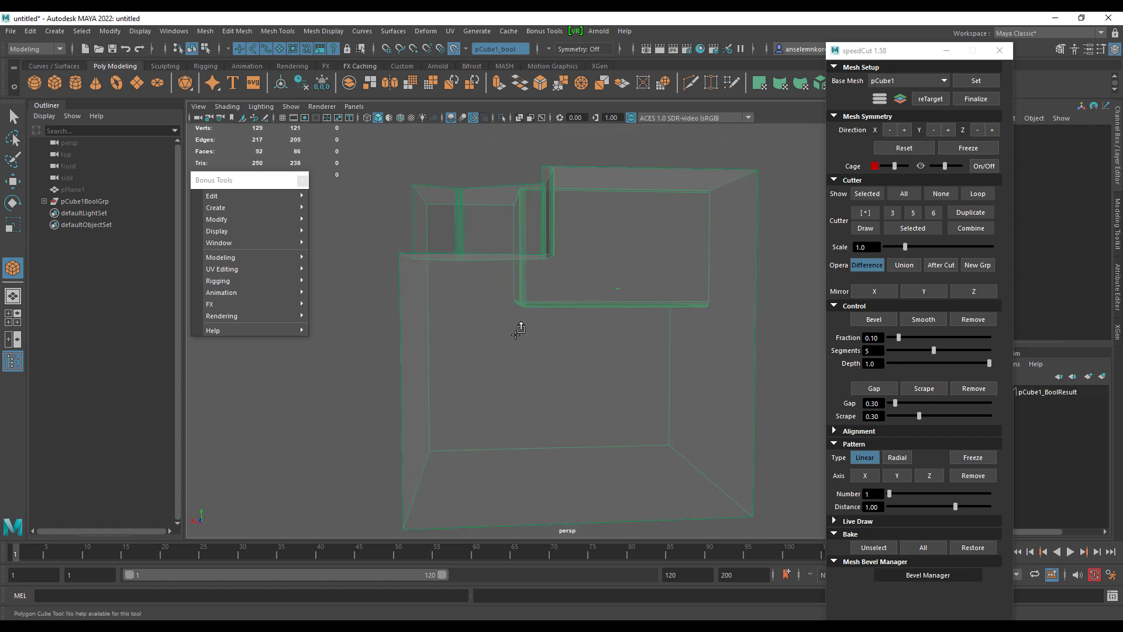
pyautogui.moveTo(503, 337); pyautogui.dragTo(556, 356)
pyautogui.keyDown('alt'); pyautogui.moveTo(635, 356); pyautogui.dragTo(547, 396); pyautogui.keyUp('alt')
pyautogui.press('Delete')
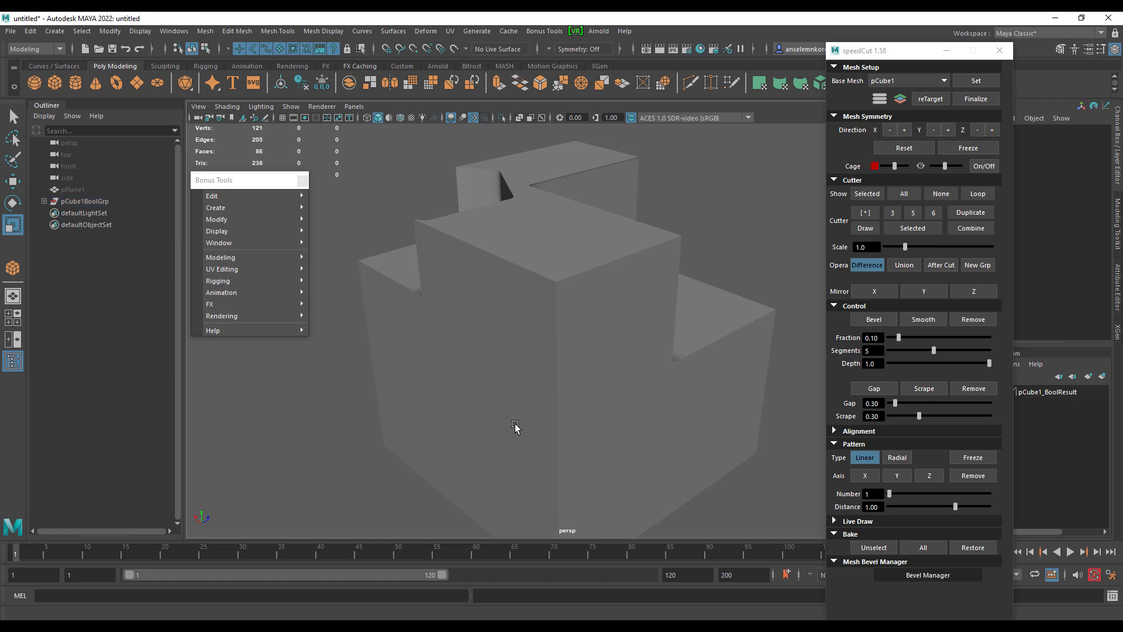
# Draw a box cutter on the cube's top face, scale it to about 0.48, and move it to about -0.266 in X and 1.532 in Y.
pyautogui.moveTo(705, 334)
pyautogui.keyDown('alt'); pyautogui.mouseDown()
pyautogui.moveTo(684, 318)
pyautogui.moveTo(708, 347)
pyautogui.mouseUp(); pyautogui.keyUp('alt')
pyautogui.click(868, 232)
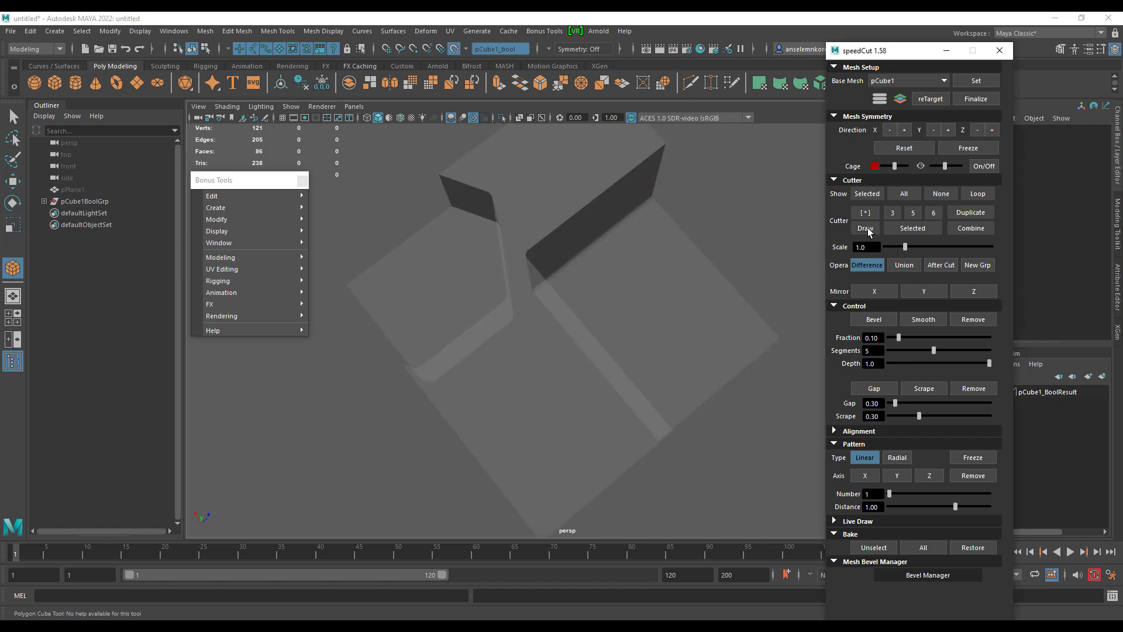
pyautogui.click(485, 368)
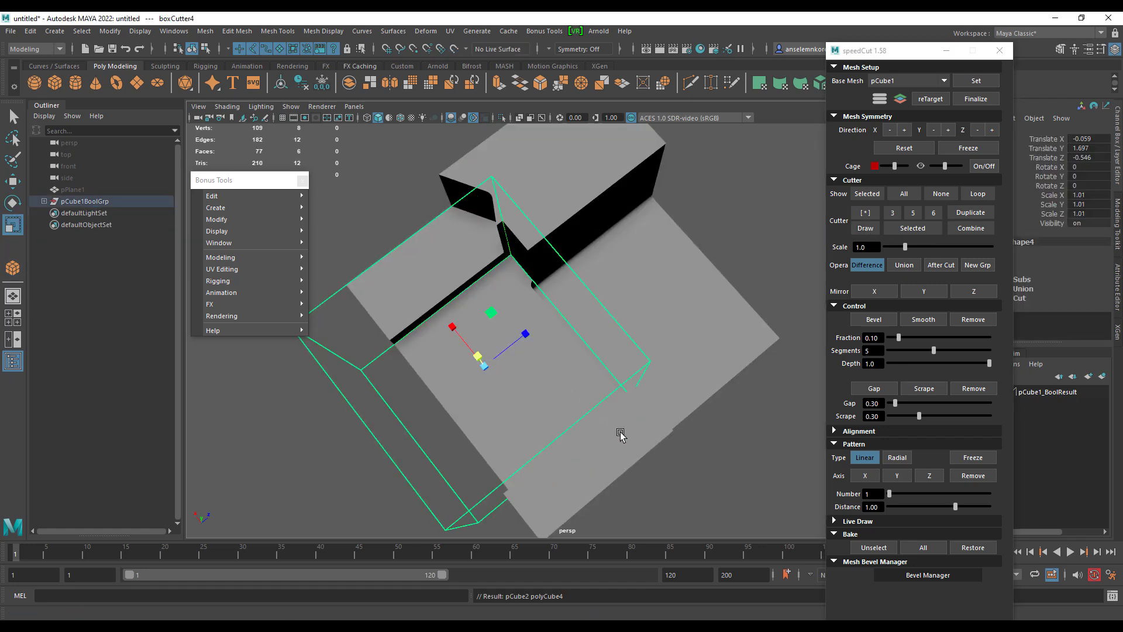
pyautogui.moveTo(620, 432)
pyautogui.keyDown('alt'); pyautogui.mouseDown()
pyautogui.moveTo(687, 369)
pyautogui.moveTo(678, 406)
pyautogui.moveTo(575, 240)
pyautogui.mouseUp(); pyautogui.keyUp('alt')
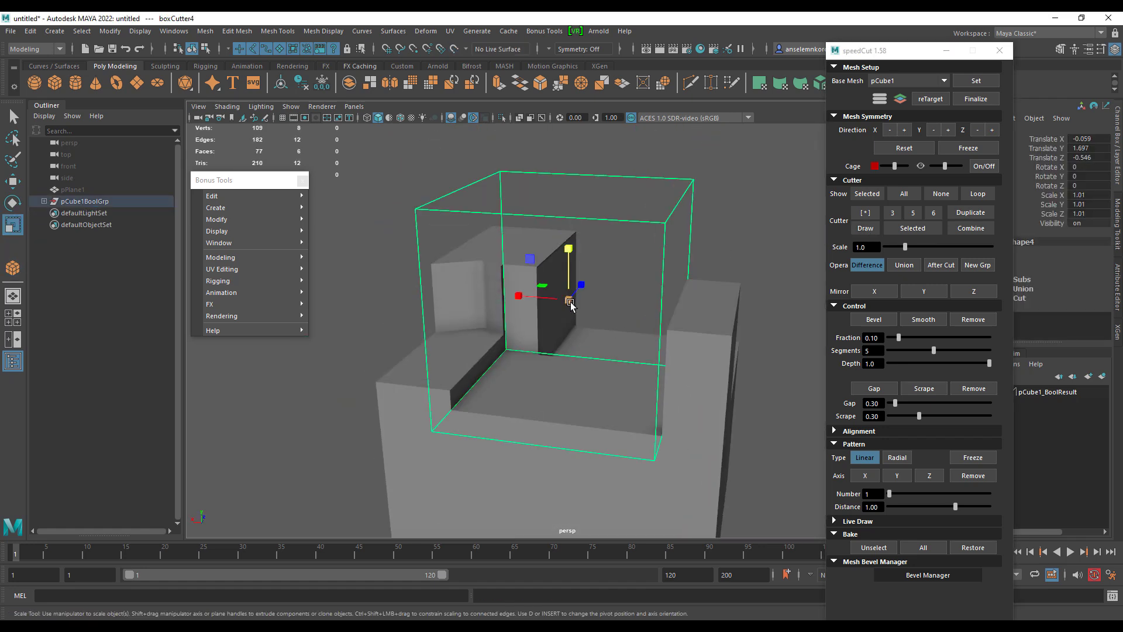
pyautogui.moveTo(568, 300); pyautogui.dragTo(506, 296)
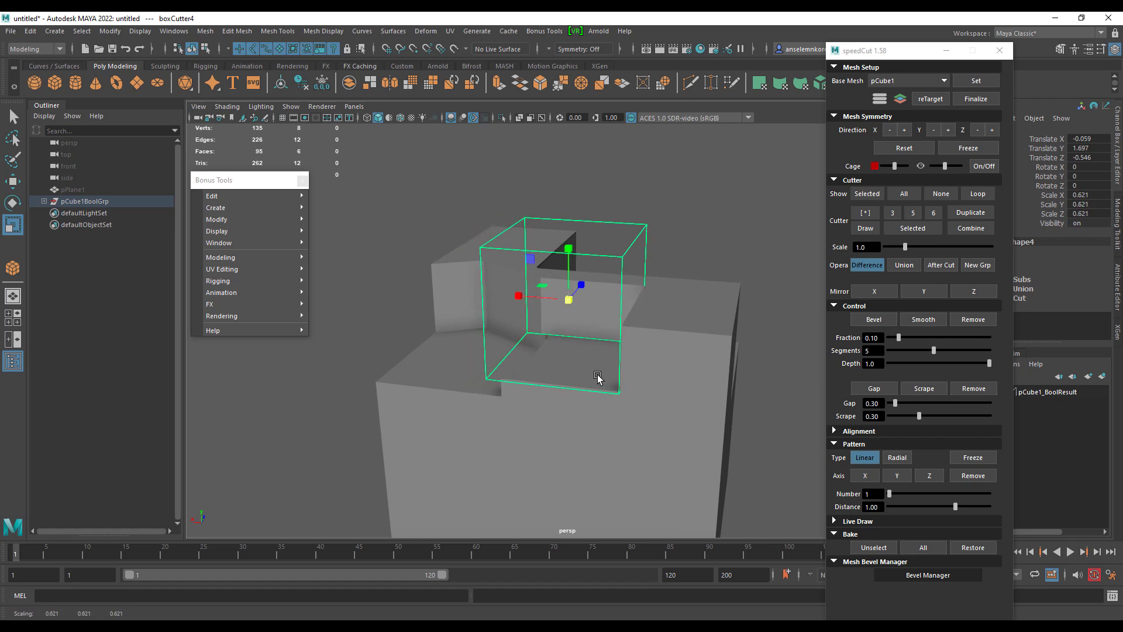
pyautogui.keyDown('alt'); pyautogui.moveTo(597, 376); pyautogui.dragTo(635, 379); pyautogui.keyUp('alt')
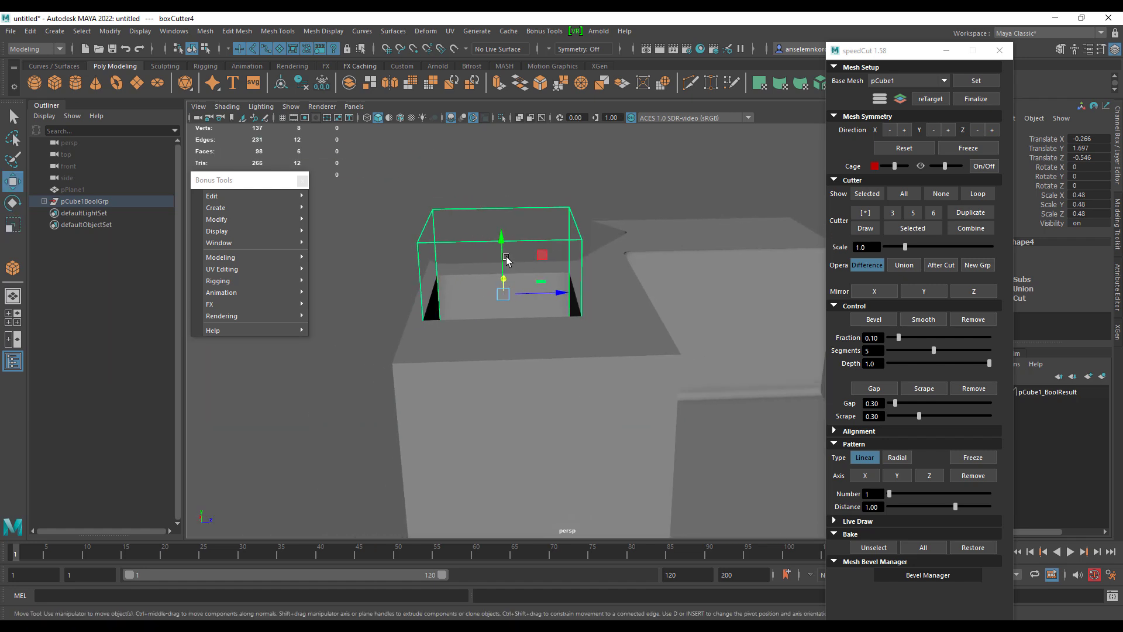
pyautogui.moveTo(506, 258); pyautogui.dragTo(570, 353)
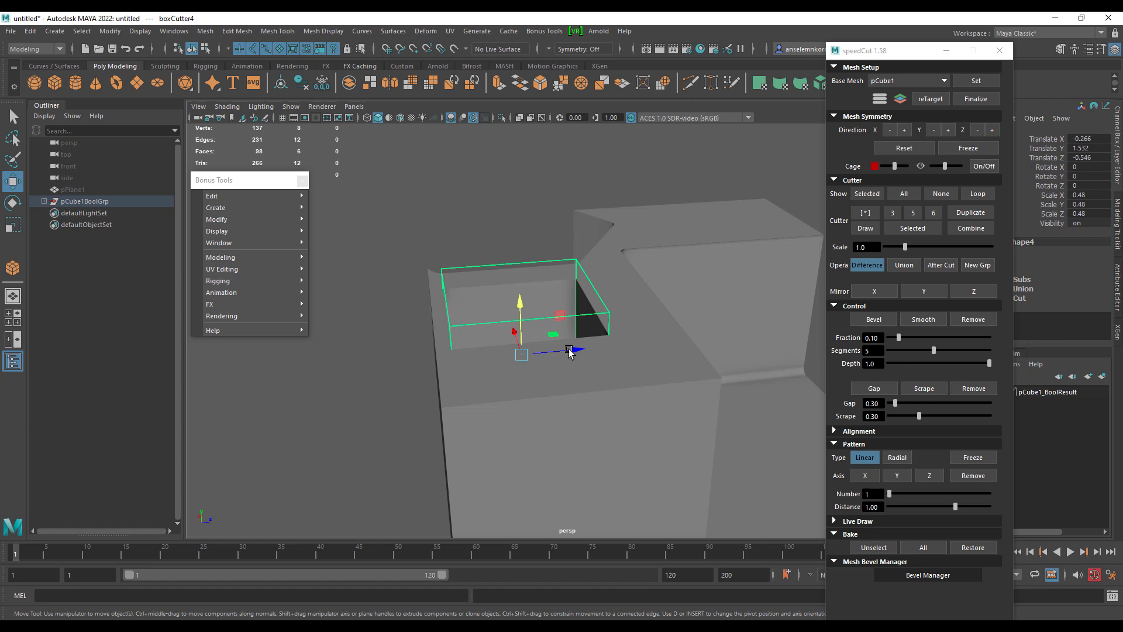
# Bevel the small box cutter's vertical corners with a fraction of 0.15 and 5 segments.
pyautogui.click(887, 323)
pyautogui.click(903, 337)
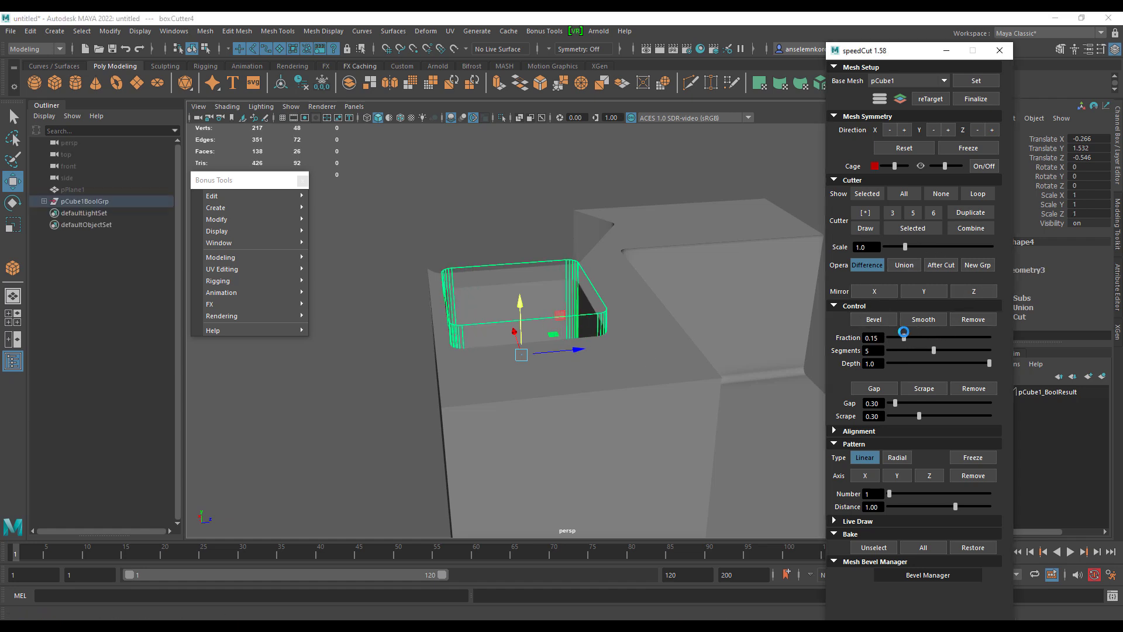
pyautogui.keyDown('alt'); pyautogui.moveTo(635, 372); pyautogui.dragTo(722, 386); pyautogui.keyUp('alt')
pyautogui.keyDown('alt'); pyautogui.moveTo(722, 386); pyautogui.dragTo(702, 376, button='right'); pyautogui.keyUp('alt')
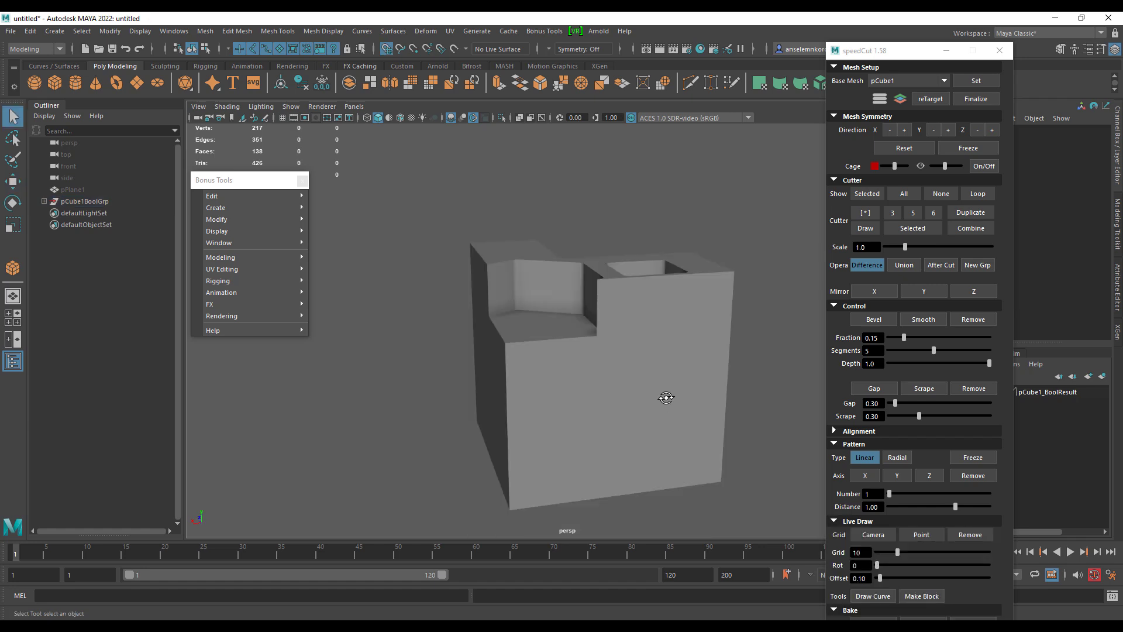
pyautogui.keyDown('alt'); pyautogui.moveTo(667, 399); pyautogui.dragTo(600, 357); pyautogui.keyUp('alt')
pyautogui.keyDown('alt'); pyautogui.moveTo(601, 355); pyautogui.dragTo(664, 436, button='right'); pyautogui.keyUp('alt')
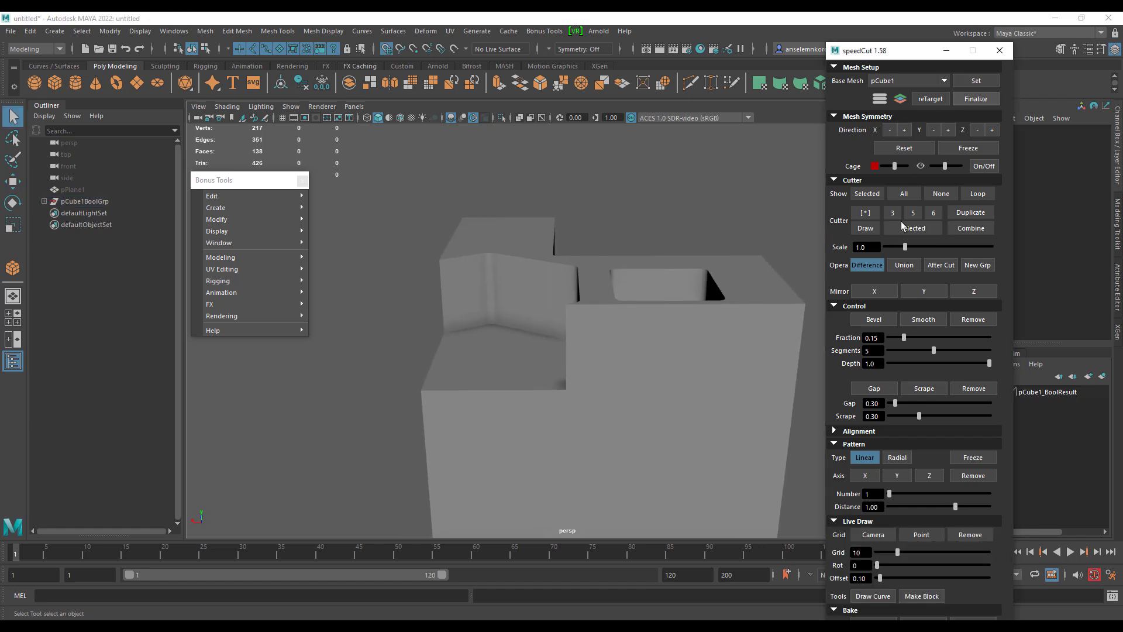
# Finalize the live booleans into a single finished mesh, select it, and close the Speed Cut window.
pyautogui.click(978, 98)
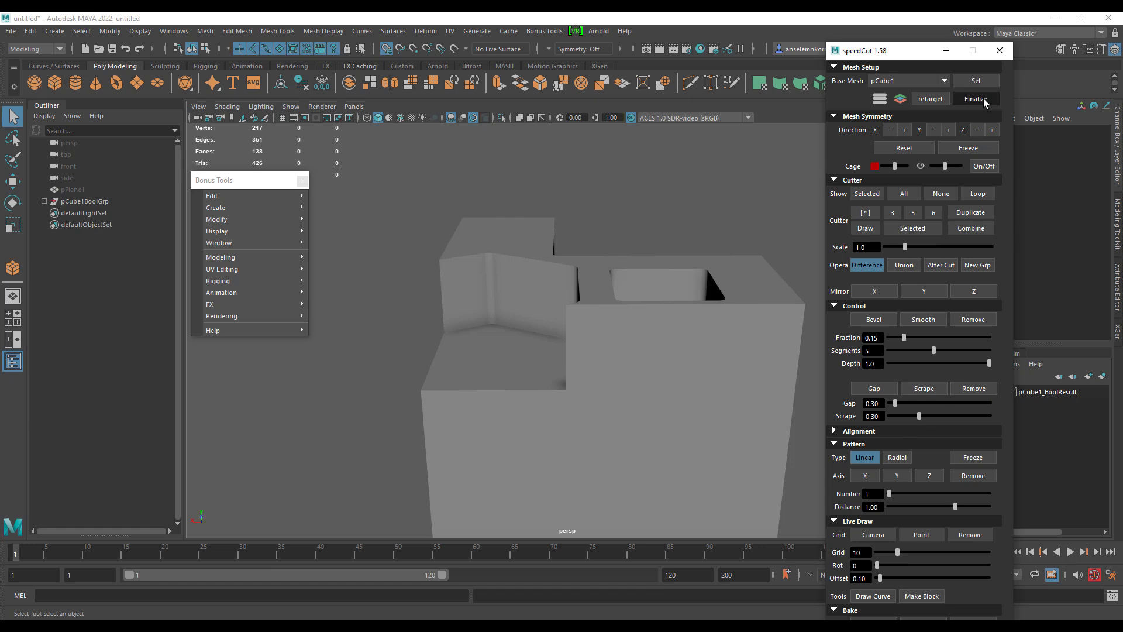
pyautogui.keyDown('alt'); pyautogui.moveTo(678, 410); pyautogui.dragTo(532, 350); pyautogui.keyUp('alt')
pyautogui.keyDown('alt'); pyautogui.moveTo(532, 350); pyautogui.dragTo(618, 393, button='right'); pyautogui.keyUp('alt')
pyautogui.keyDown('alt'); pyautogui.moveTo(618, 393); pyautogui.dragTo(574, 417); pyautogui.keyUp('alt')
pyautogui.click(732, 321)
pyautogui.keyDown('alt'); pyautogui.moveTo(682, 383); pyautogui.dragTo(684, 414); pyautogui.keyUp('alt')
pyautogui.click(648, 395)
pyautogui.scroll(-5, 576, 393)
pyautogui.keyDown('alt'); pyautogui.moveTo(684, 413); pyautogui.dragTo(559, 396, button='right'); pyautogui.keyUp('alt')
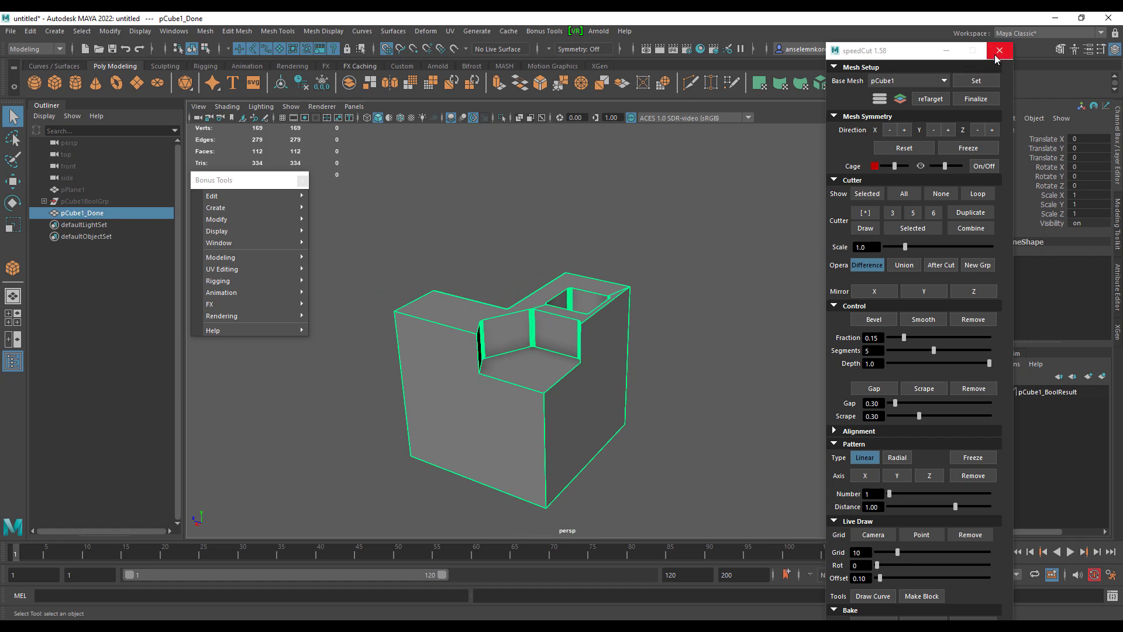
pyautogui.click(999, 50)
# Make the hidden ground plane visible again.
pyautogui.moveTo(241, 282)
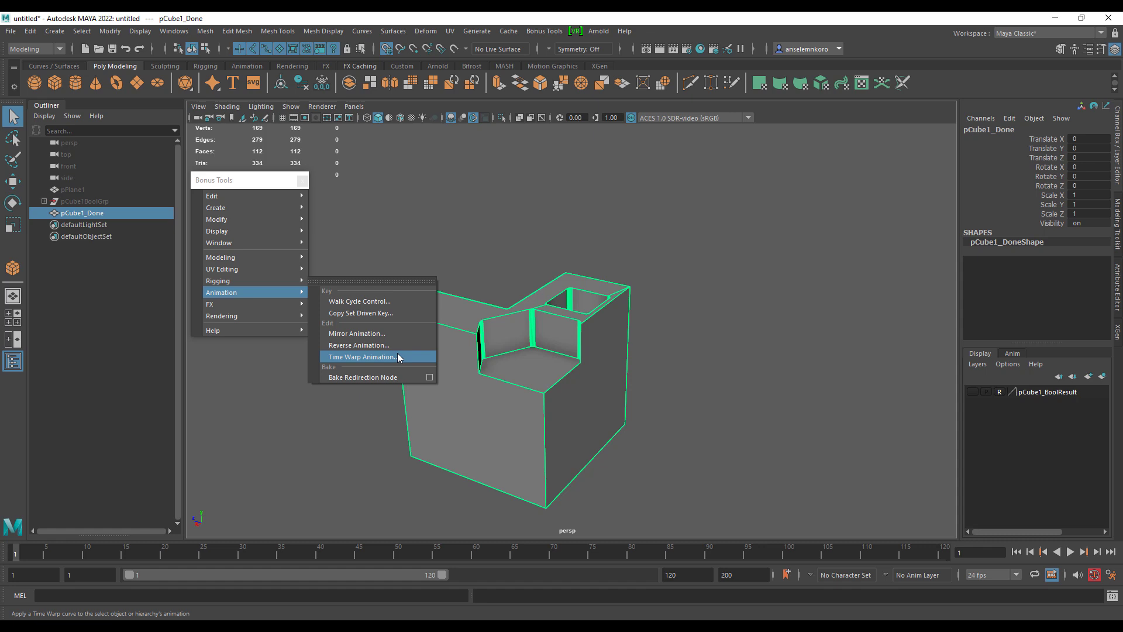
pyautogui.moveTo(223, 200)
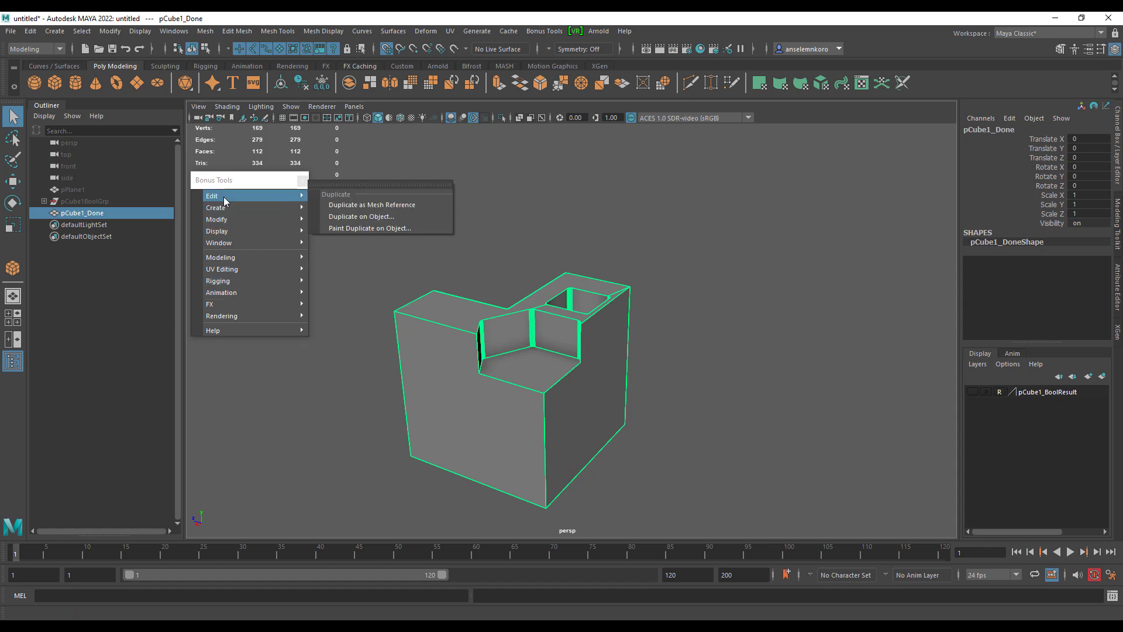
pyautogui.click(81, 207)
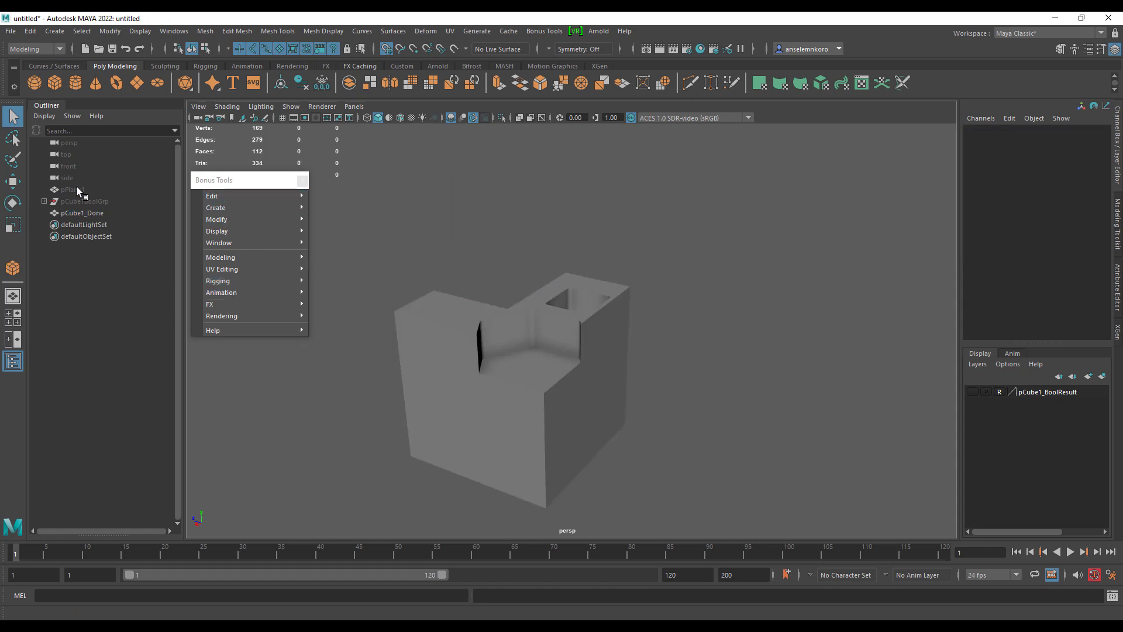
pyautogui.click(78, 189)
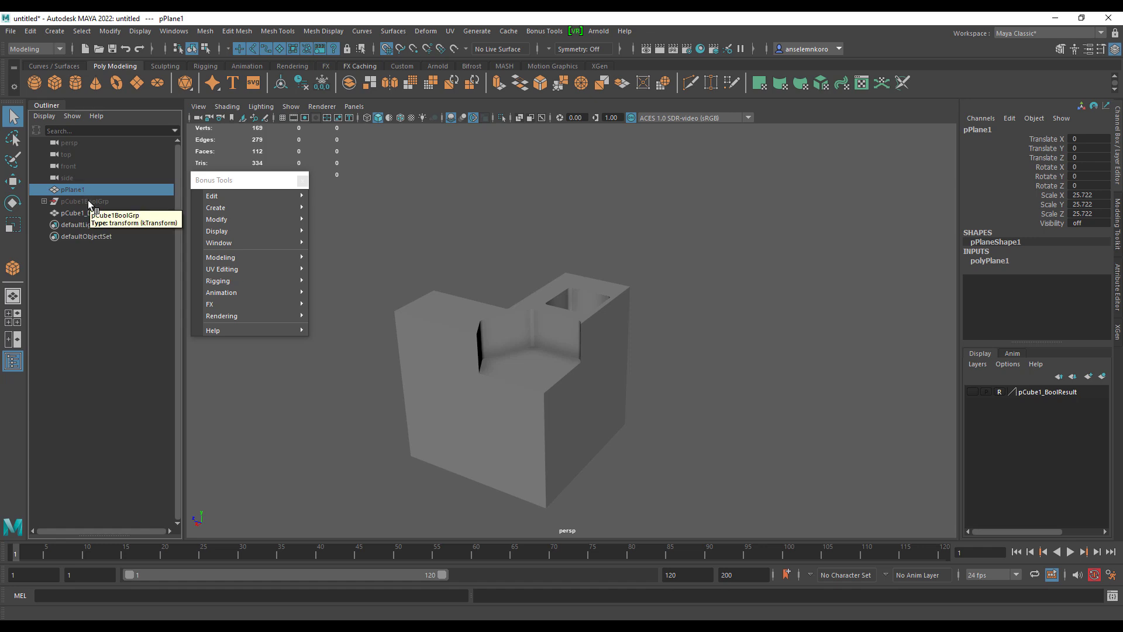
pyautogui.press('h')
# Scale the finished cut cube uniformly to about 0.344.
pyautogui.click(541, 433)
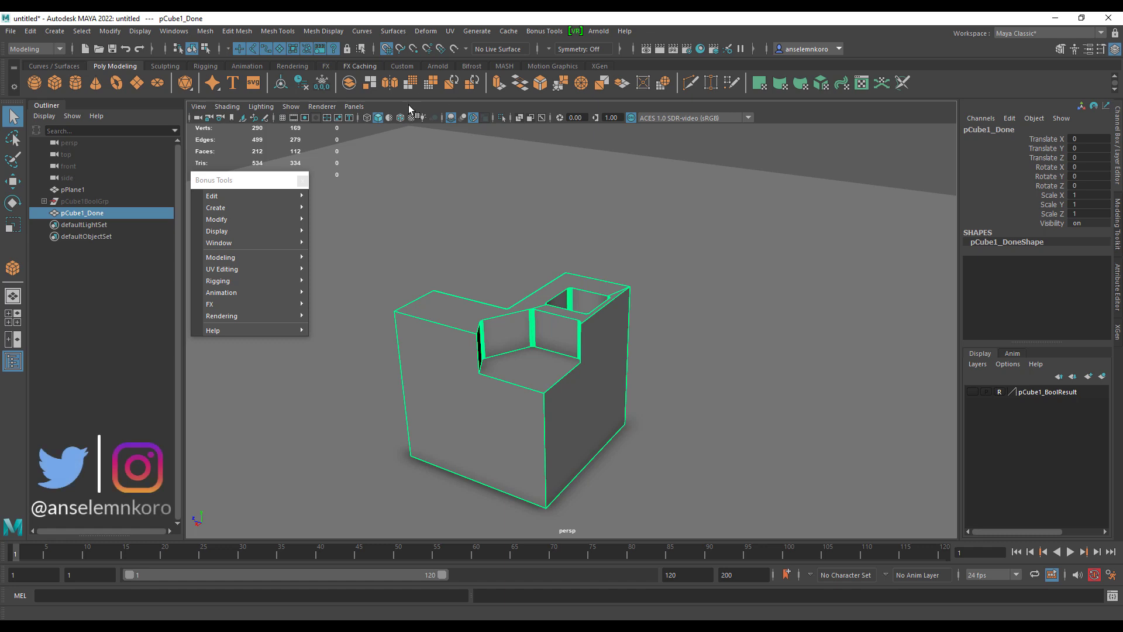
pyautogui.scroll(-3, 514, 300)
pyautogui.keyDown('alt'); pyautogui.moveTo(515, 300); pyautogui.dragTo(536, 344); pyautogui.keyUp('alt')
pyautogui.scroll(-4, 640, 414)
pyautogui.click(13, 225)
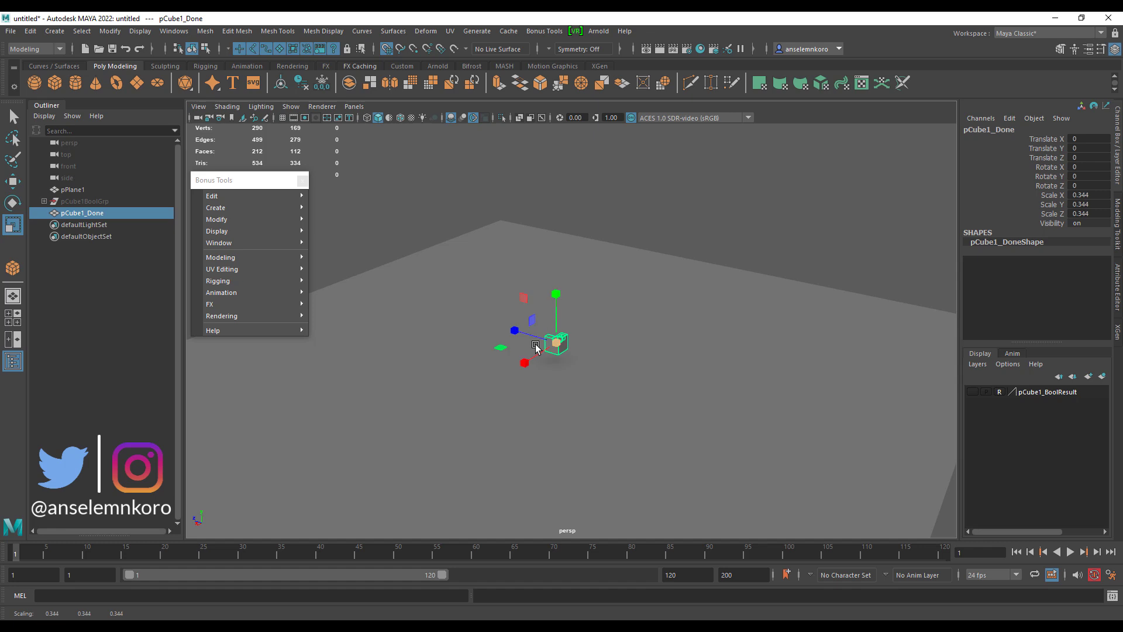
# Start Paint Duplicate on Object with the cut cube as the source and the ground plane as the target.
pyautogui.keyDown('shift'); pyautogui.click(678, 332); pyautogui.keyUp('shift')
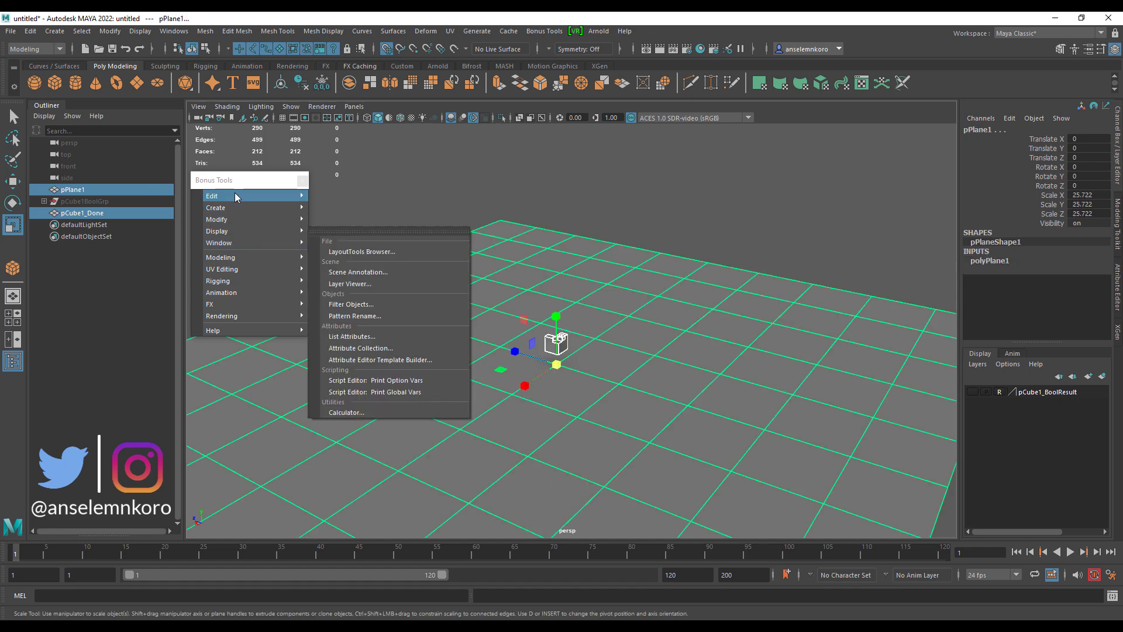
pyautogui.moveTo(234, 191)
pyautogui.click(346, 228)
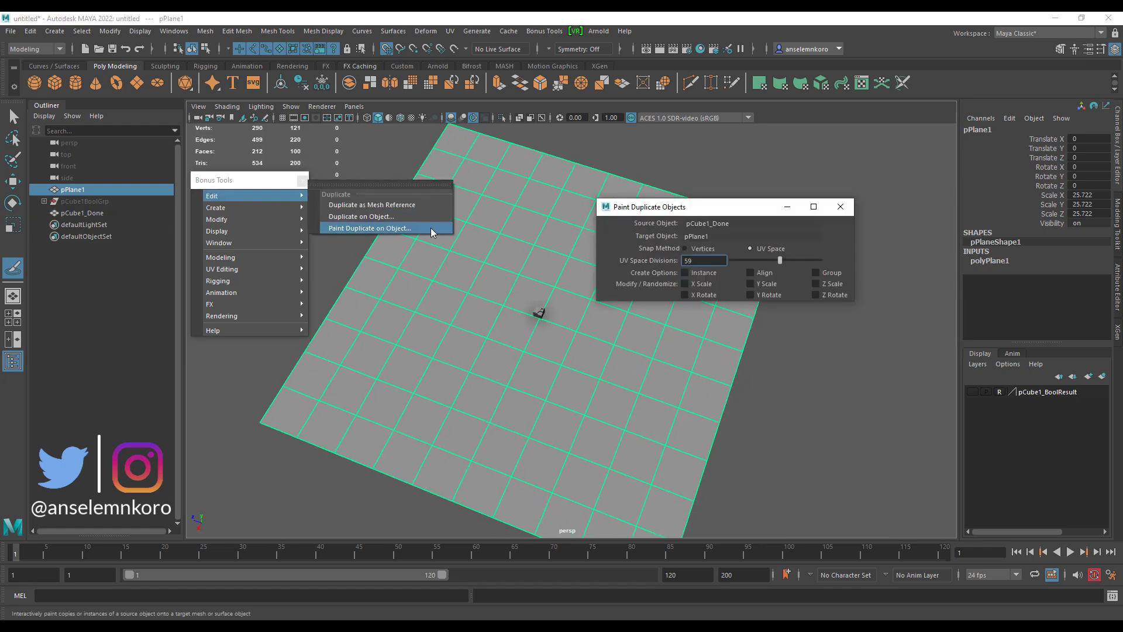
# Paint duplicates of the cut cube in a wide band across the ground plane with an enlarged brush.
pyautogui.moveTo(502, 157)
pyautogui.mouseDown()
pyautogui.moveTo(450, 202)
pyautogui.moveTo(457, 377)
pyautogui.moveTo(616, 406)
pyautogui.moveTo(342, 404)
pyautogui.moveTo(545, 430)
pyautogui.mouseUp()
pyautogui.hotkey('ctrl', 'z')
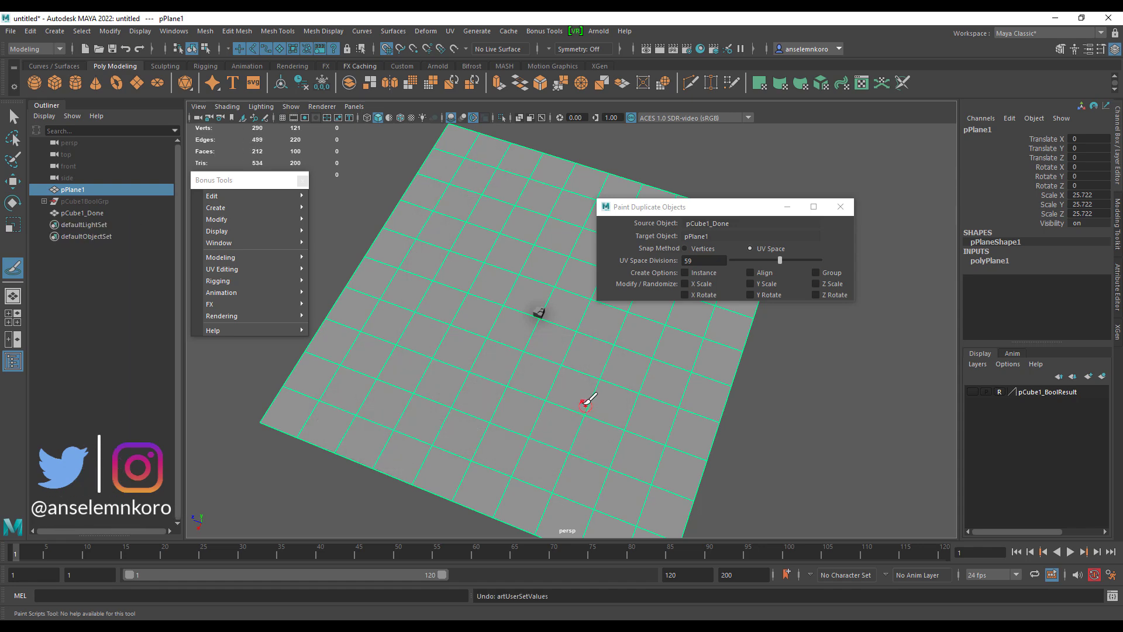
pyautogui.keyDown('alt'); pyautogui.moveTo(585, 401); pyautogui.dragTo(497, 423, button='middle'); pyautogui.keyUp('alt')
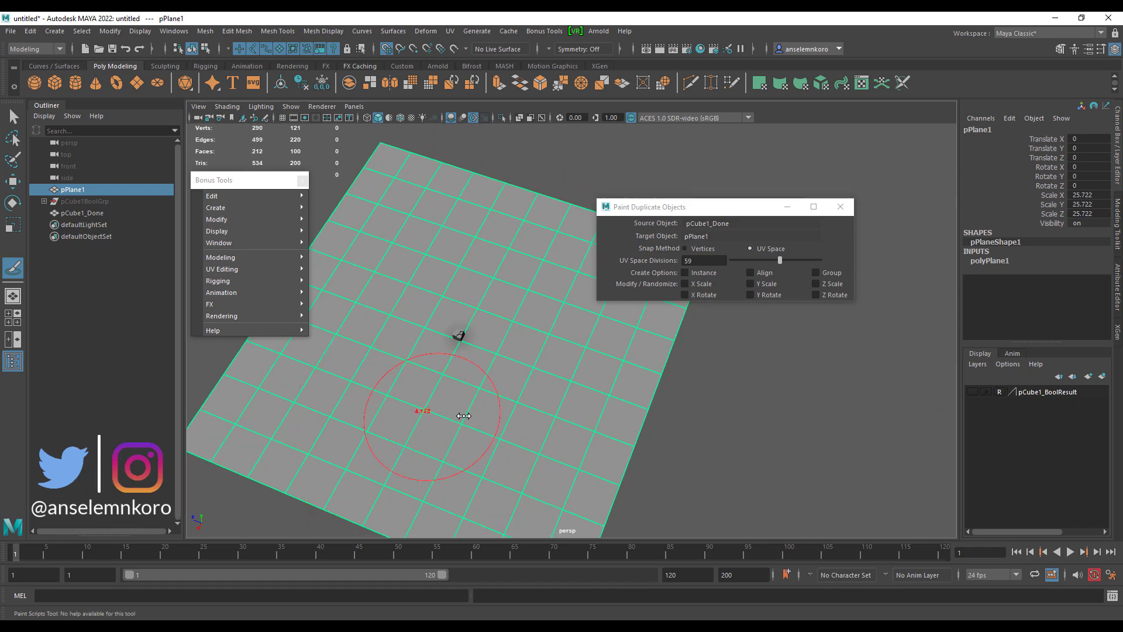
pyautogui.moveTo(414, 200)
pyautogui.mouseDown()
pyautogui.moveTo(379, 255)
pyautogui.moveTo(341, 398)
pyautogui.moveTo(518, 405)
pyautogui.mouseUp()
pyautogui.click(454, 296)
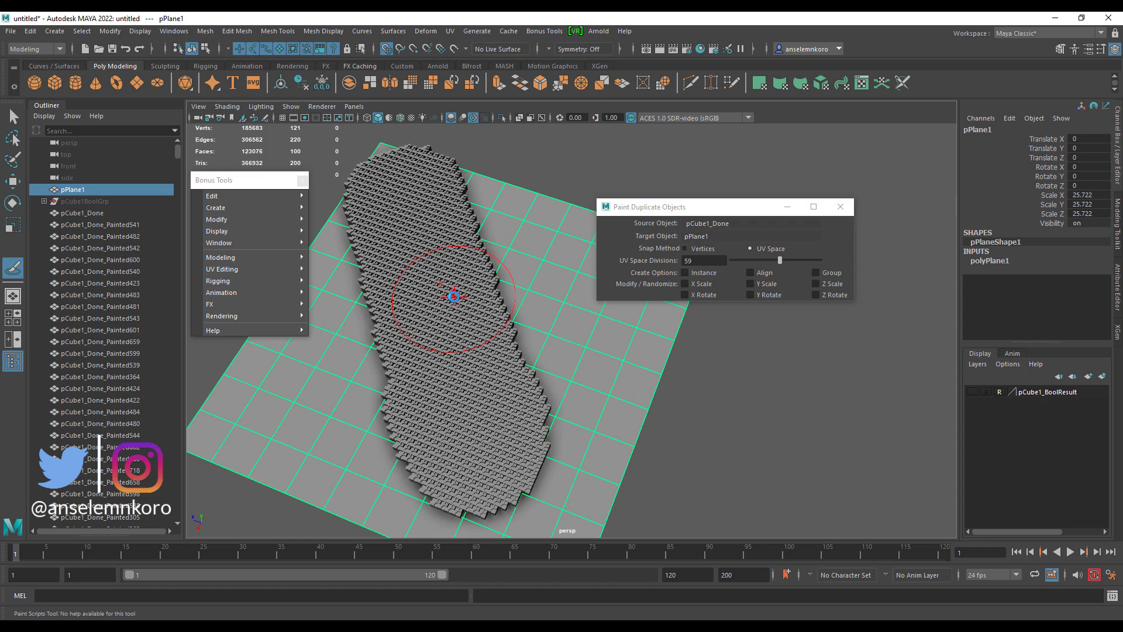
# Examine the painted duplicates from several angles and undo them.
pyautogui.keyDown('alt'); pyautogui.moveTo(594, 434); pyautogui.dragTo(536, 444); pyautogui.keyUp('alt')
pyautogui.keyDown('alt'); pyautogui.moveTo(535, 445); pyautogui.dragTo(560, 515, button='right'); pyautogui.keyUp('alt')
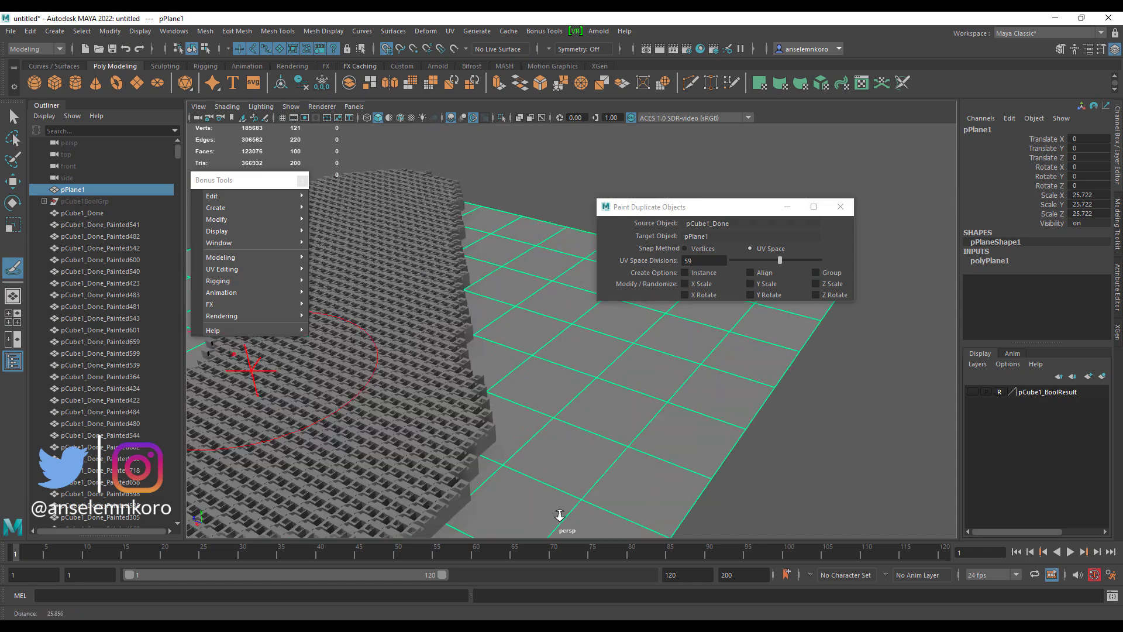
pyautogui.moveTo(560, 515)
pyautogui.keyDown('alt'); pyautogui.mouseDown()
pyautogui.moveTo(562, 461)
pyautogui.moveTo(585, 432)
pyautogui.moveTo(587, 454)
pyautogui.mouseUp(); pyautogui.keyUp('alt')
pyautogui.keyDown('alt'); pyautogui.moveTo(587, 454); pyautogui.dragTo(426, 336, button='right'); pyautogui.keyUp('alt')
pyautogui.hotkey('ctrl', 'z')
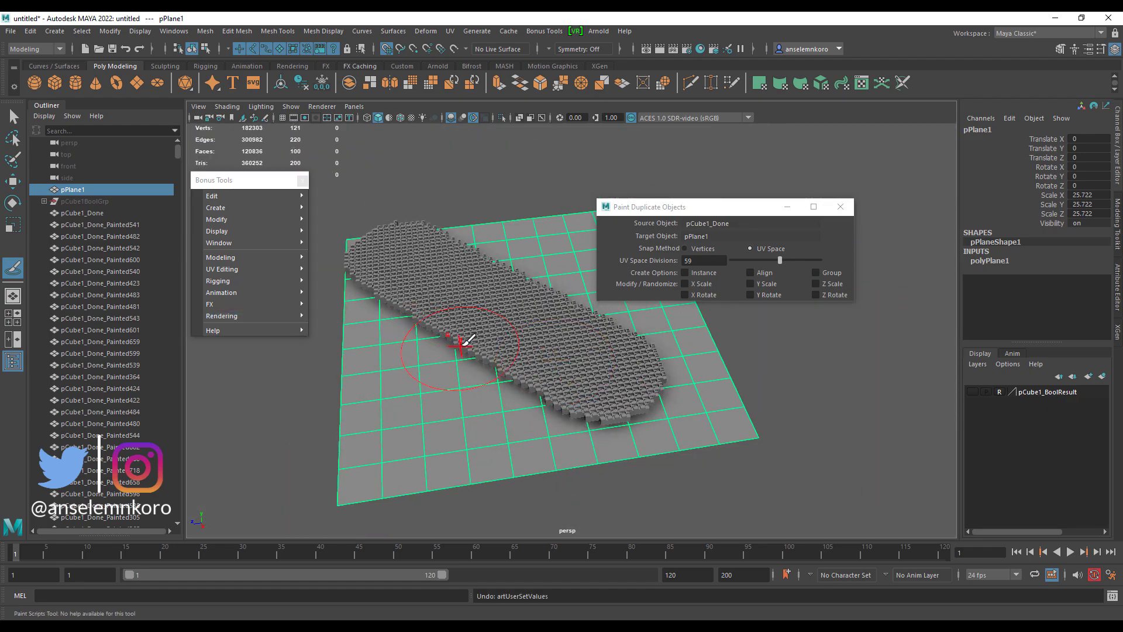
pyautogui.hotkey('ctrl', 'z')
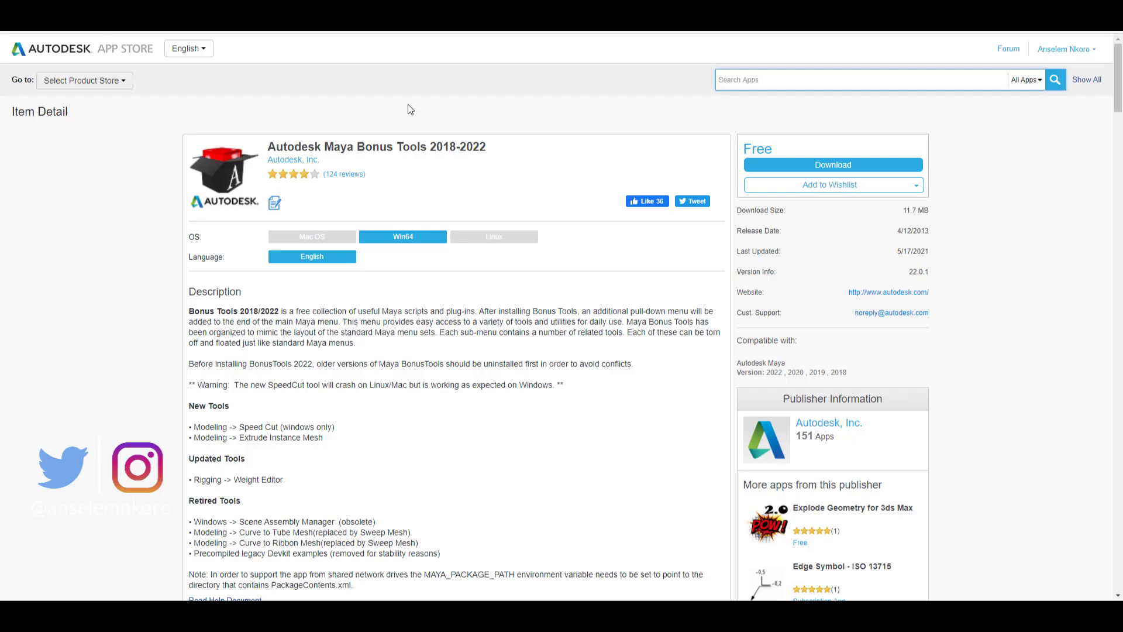
# Switch to the browser and look over the Autodesk App Store page for Maya Bonus Tools 2018-2022 and the speedCut author's Gumroad products.
pyautogui.moveTo(273, 148); pyautogui.dragTo(520, 156)
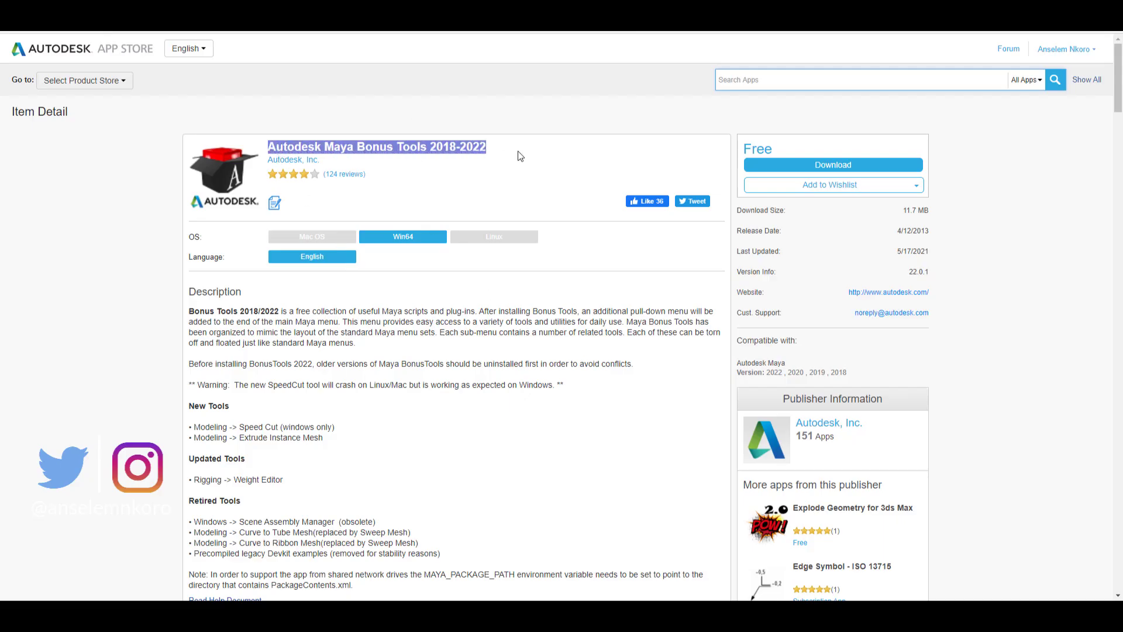
pyautogui.click(490, 407)
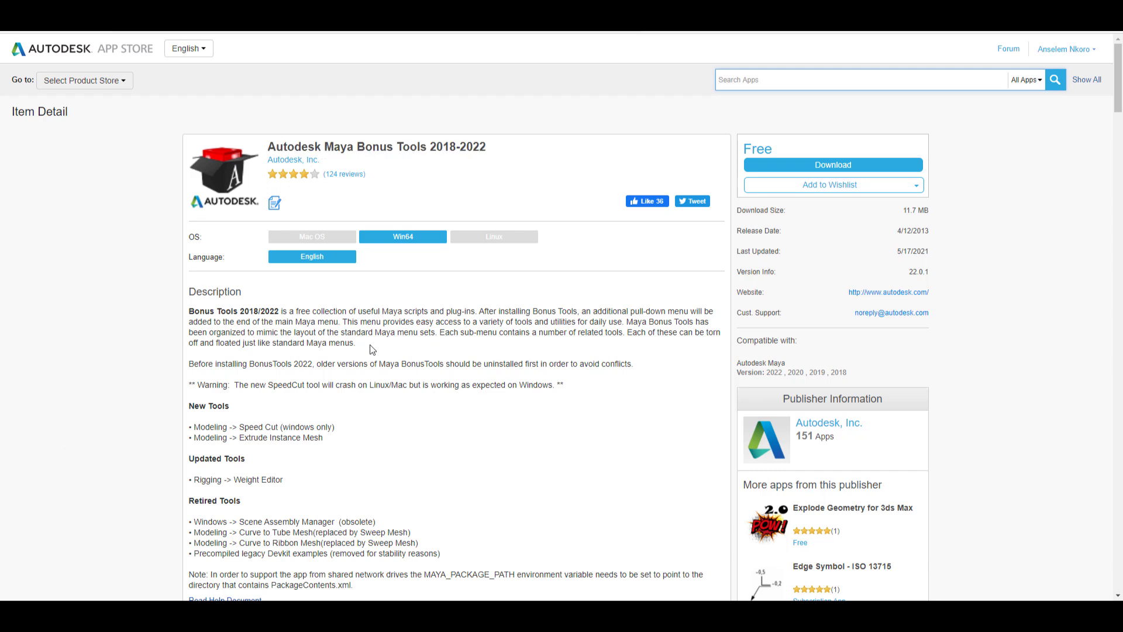
pyautogui.scroll(-6, 261, 211)
pyautogui.scroll(3, 261, 212)
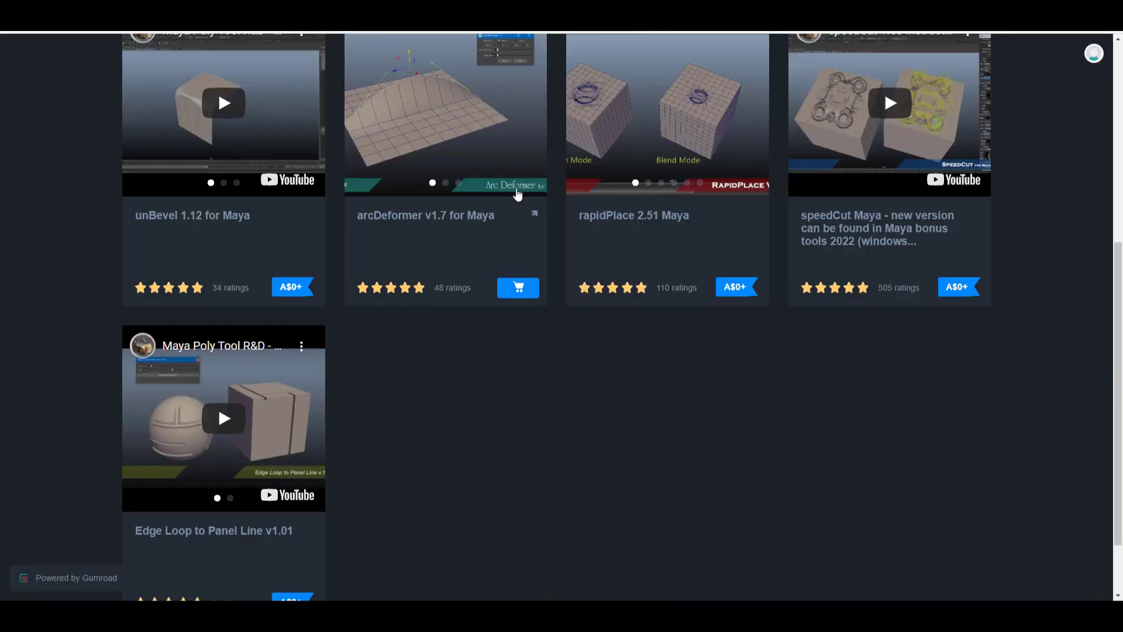
pyautogui.scroll(6, 567, 164)
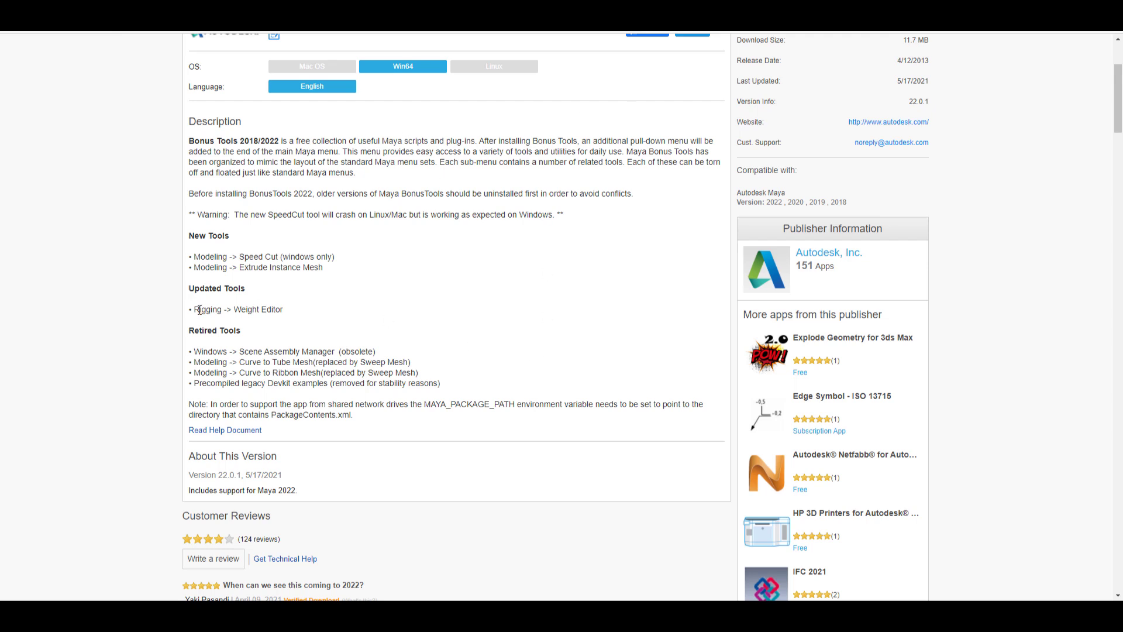
# Read the updated and retired tools on the Bonus Tools page, highlighting the Weight Editor and Curve to Tube Mesh entries.
pyautogui.moveTo(195, 309); pyautogui.dragTo(301, 315)
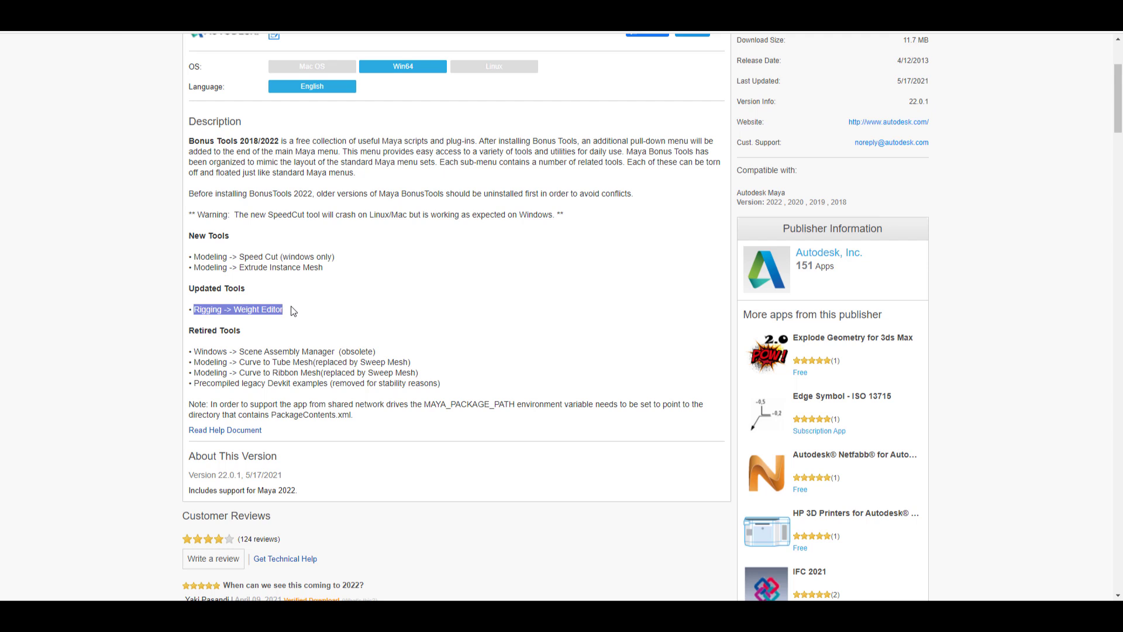
pyautogui.click(365, 322)
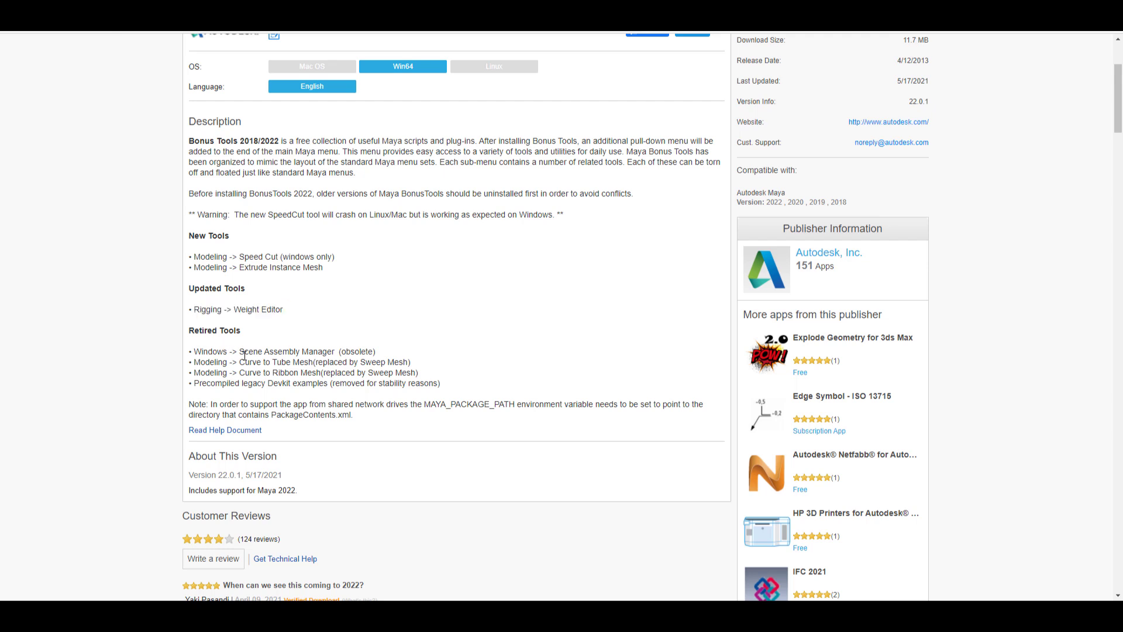
pyautogui.moveTo(239, 363); pyautogui.dragTo(296, 363)
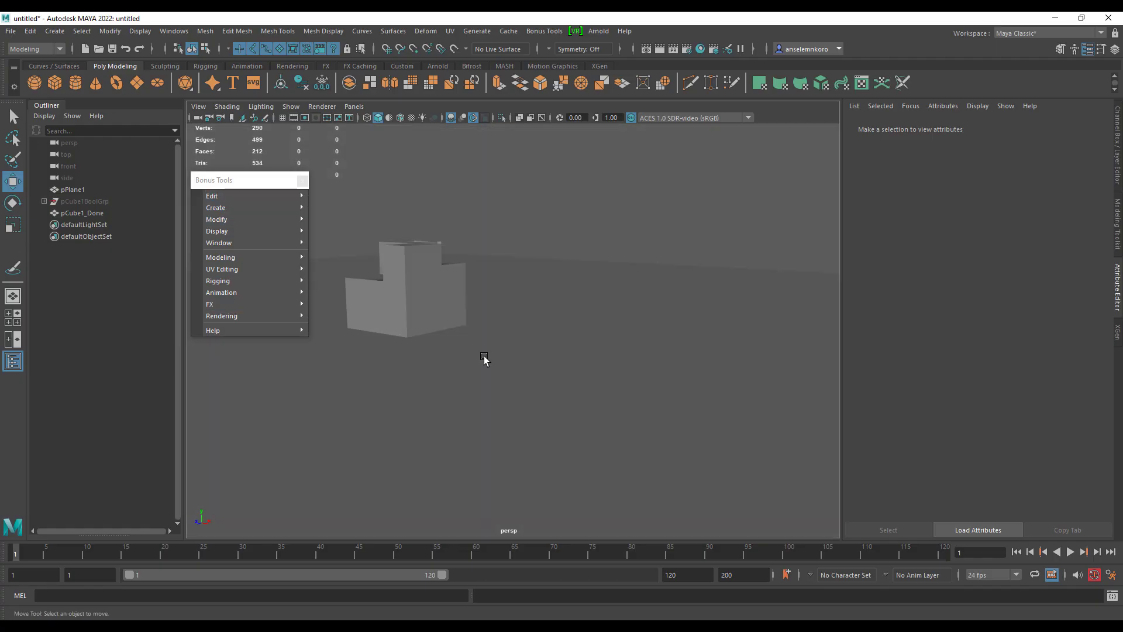
# Switch to Maya, locate the Sweep Mesh command among the creation commands, and return to the browser.
pyautogui.keyDown('alt'); pyautogui.moveTo(484, 356); pyautogui.dragTo(571, 437, button='right'); pyautogui.keyUp('alt')
pyautogui.keyDown('alt'); pyautogui.moveTo(444, 345); pyautogui.dragTo(602, 449, button='middle'); pyautogui.keyUp('alt')
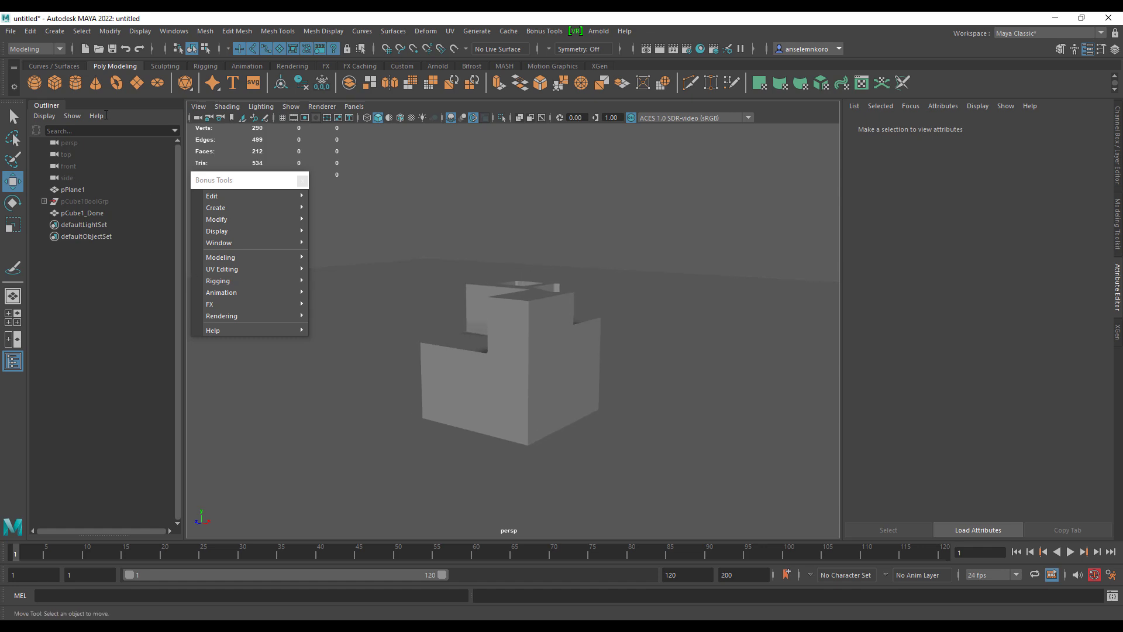
pyautogui.click(52, 33)
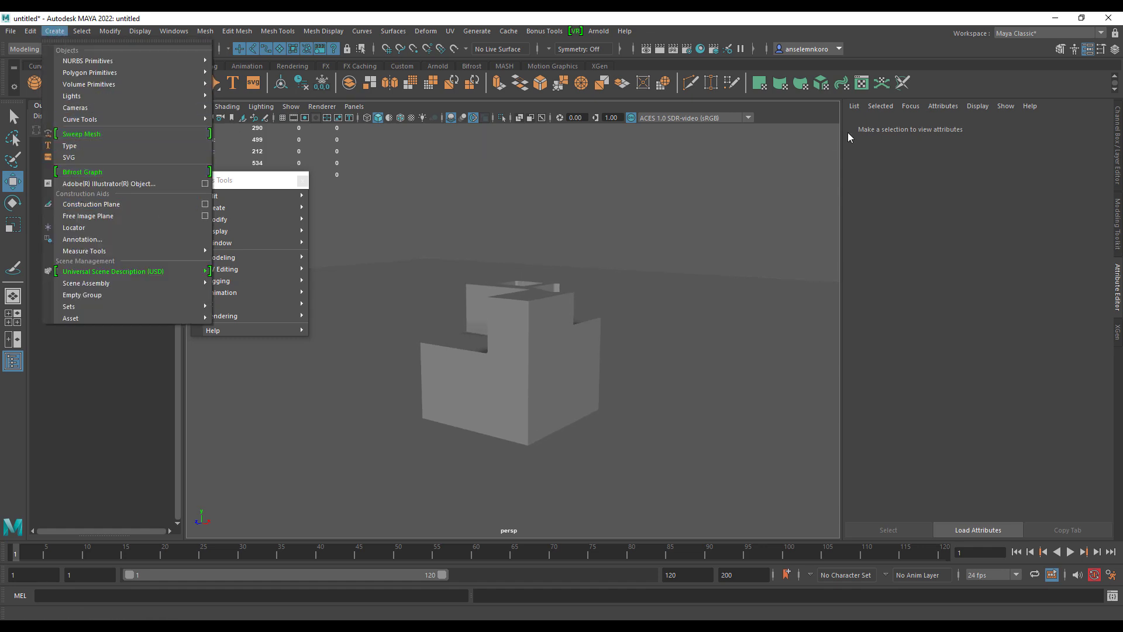
pyautogui.click(1054, 24)
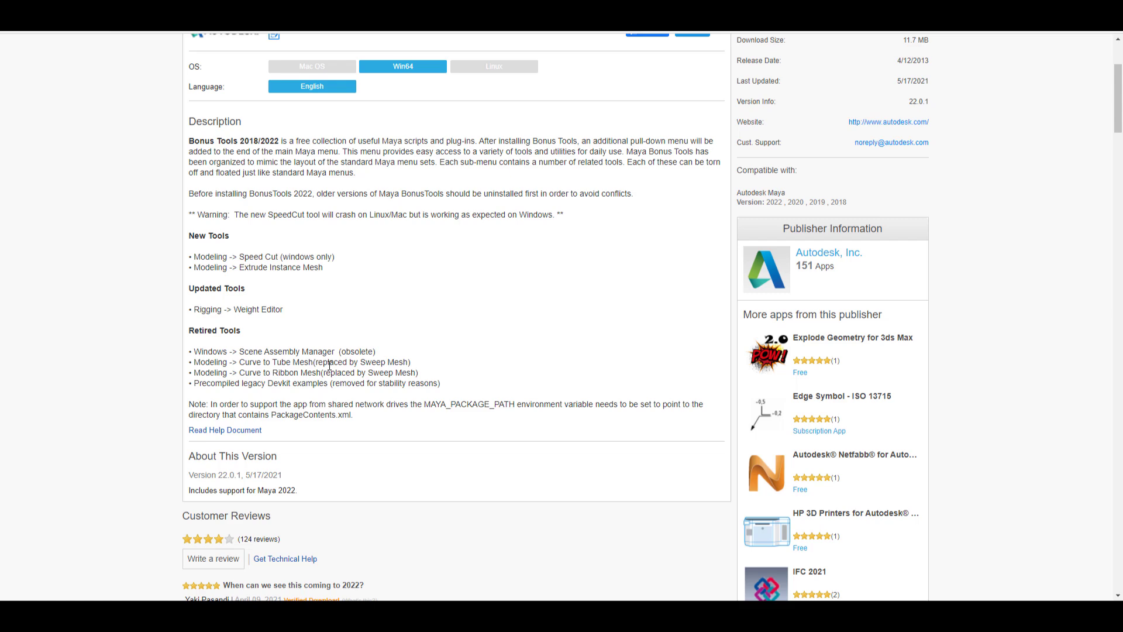
# Browse the speedCut author's Gumroad products, opening the speedCut Maya details to read its description and closing them again.
pyautogui.scroll(3, 329, 365)
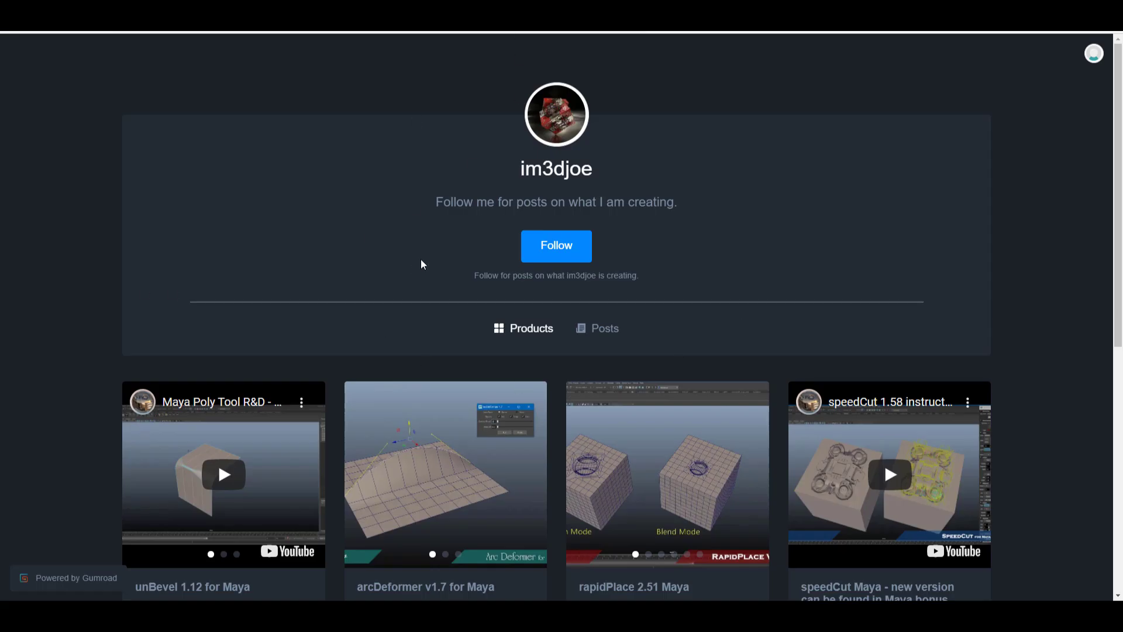
pyautogui.scroll(-5, 422, 265)
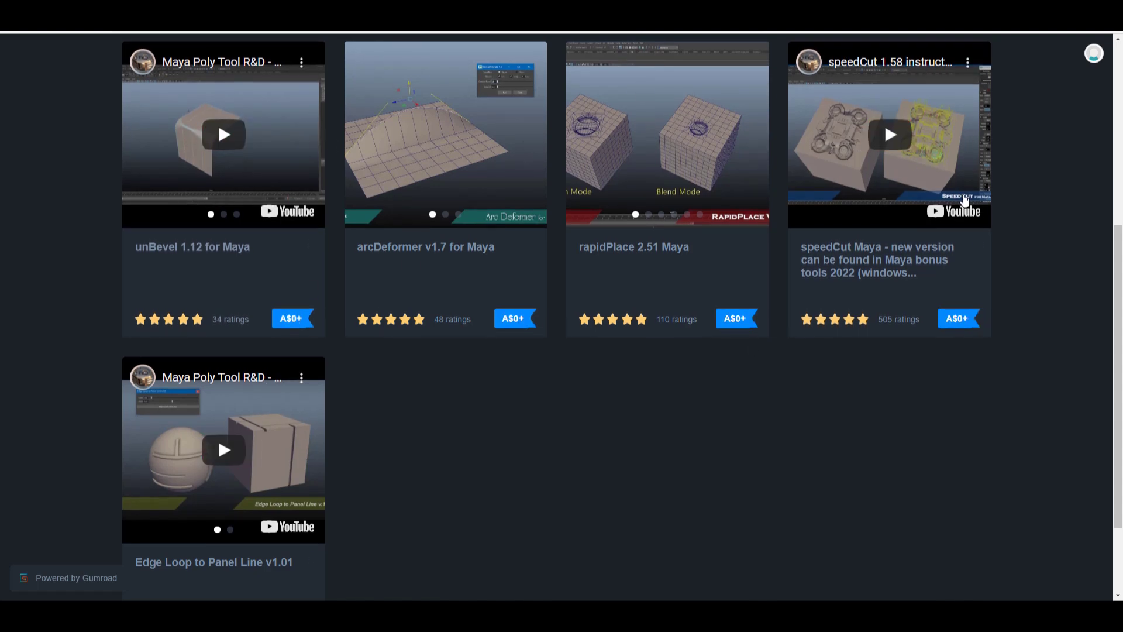
pyautogui.scroll(3, 710, 104)
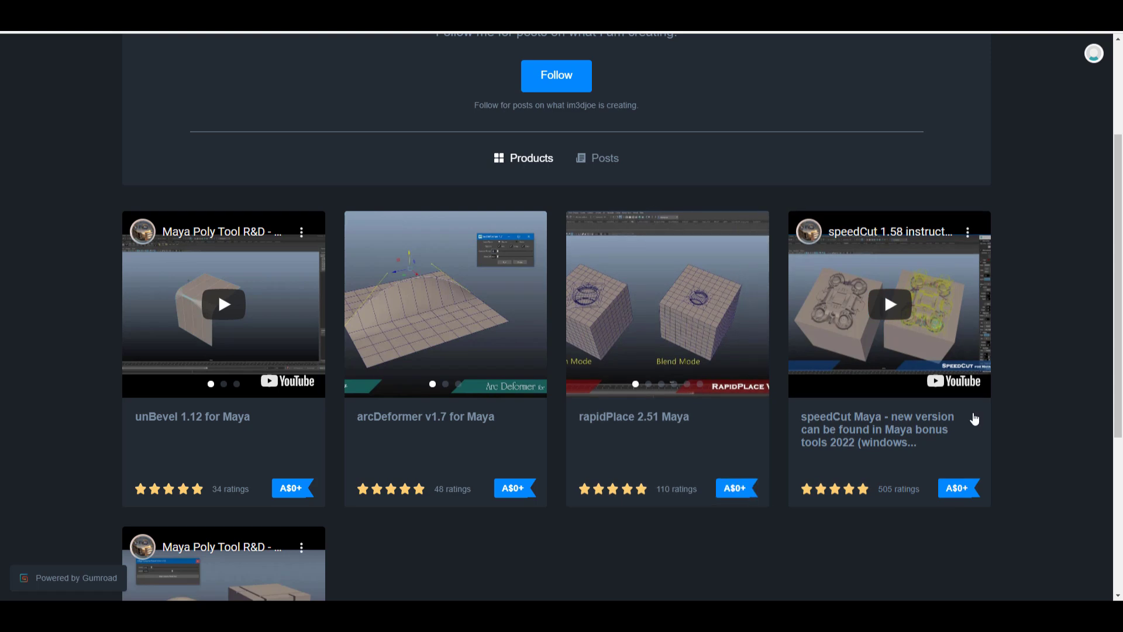
pyautogui.click(876, 432)
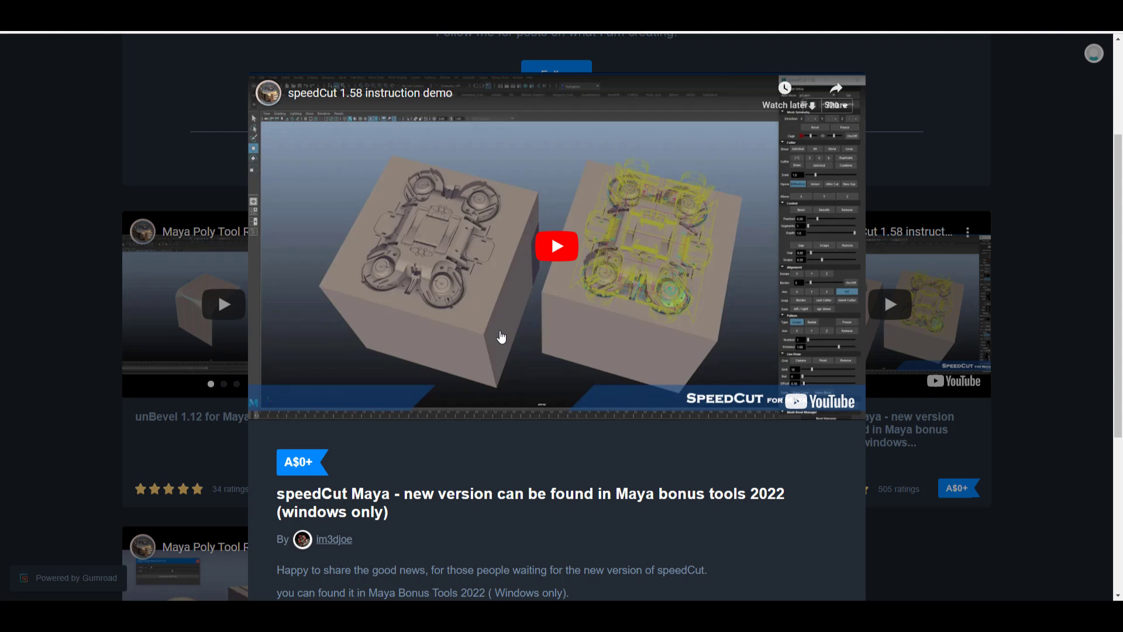
pyautogui.scroll(-5, 503, 340)
pyautogui.click(963, 458)
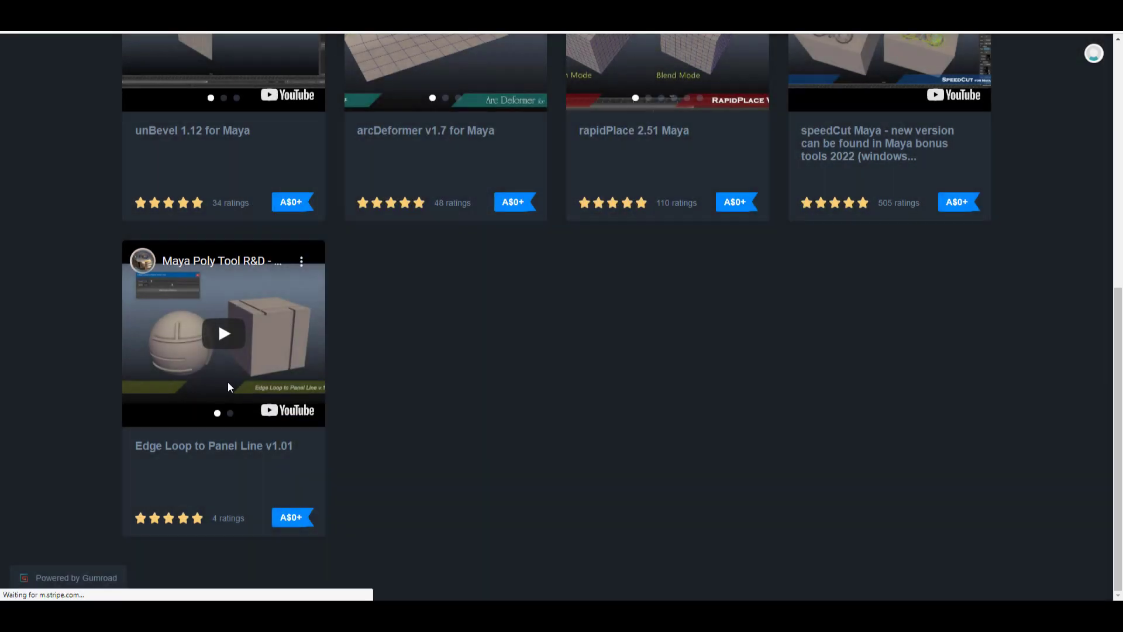
pyautogui.scroll(6, 625, 420)
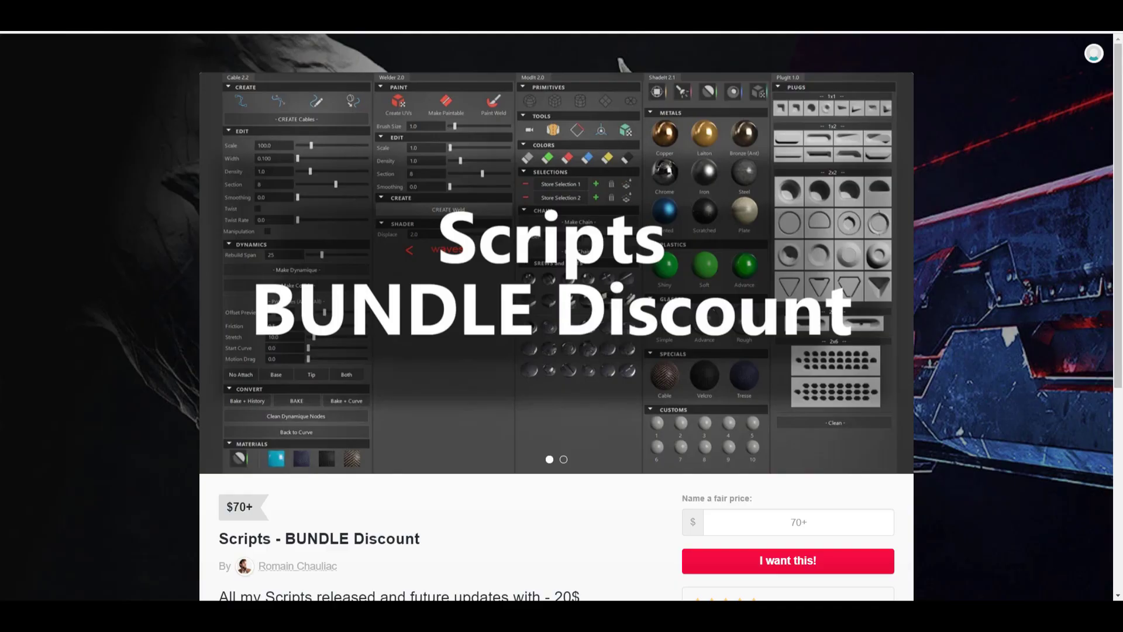
# Browse the full WZX Store catalogue of 3D tutorials and scripts.
pyautogui.press('Escape')
pyautogui.scroll(-6, 450, 316)
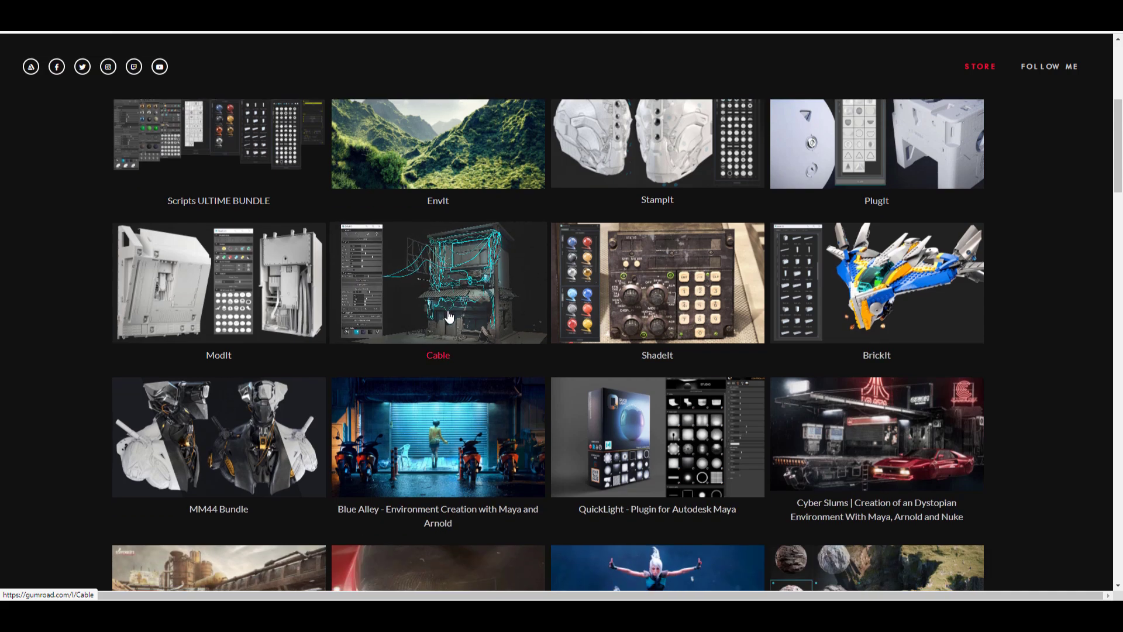
pyautogui.scroll(-9, 449, 317)
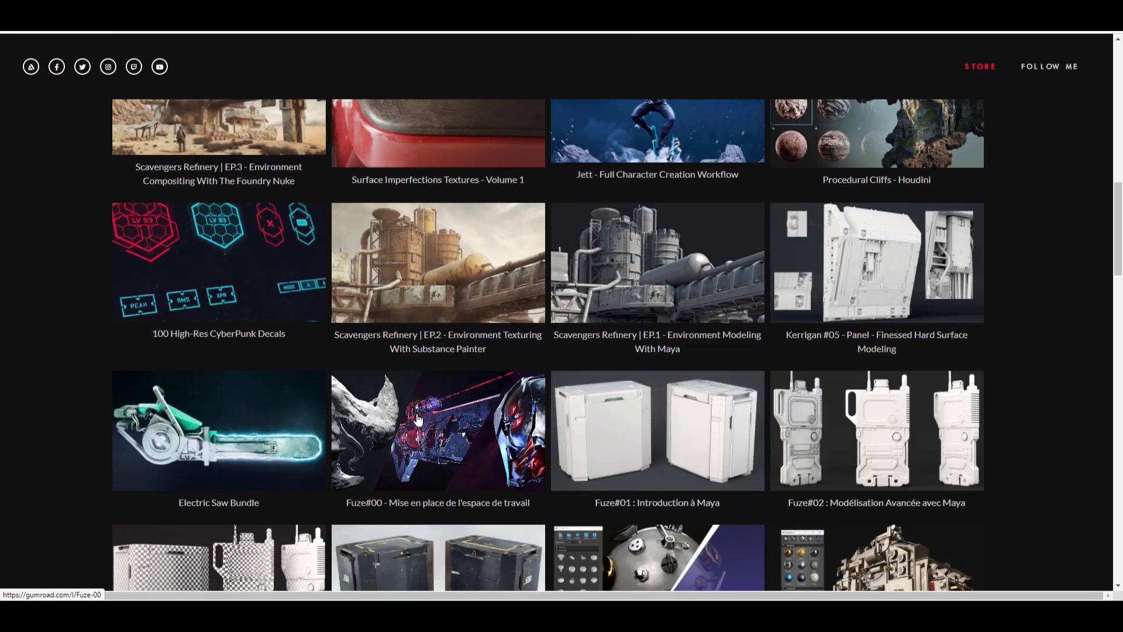
pyautogui.scroll(-20, 418, 418)
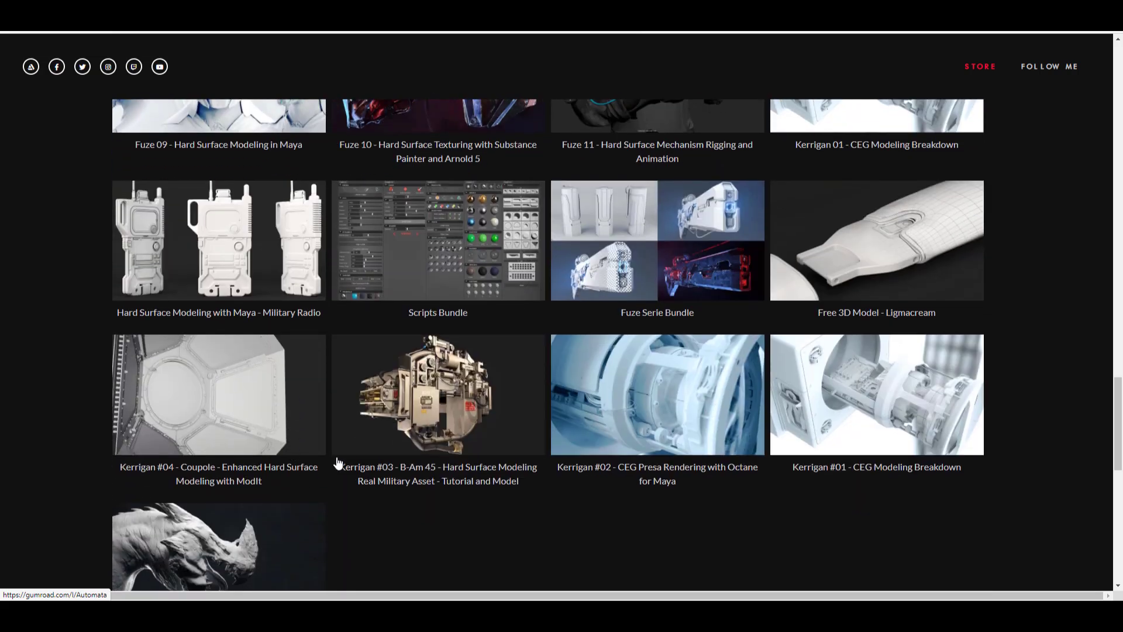
pyautogui.scroll(20, 338, 463)
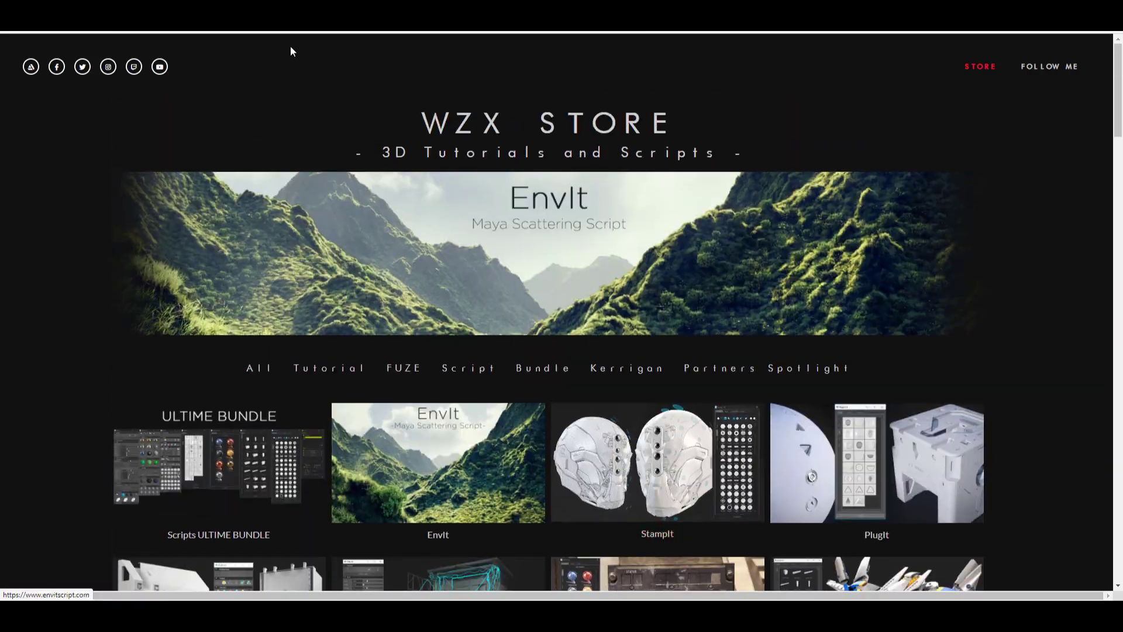
# Review the Scripts - BUNDLE Discount product page and the scripts included in the bundle.
pyautogui.click(351, 18)
pyautogui.scroll(-6, 325, 357)
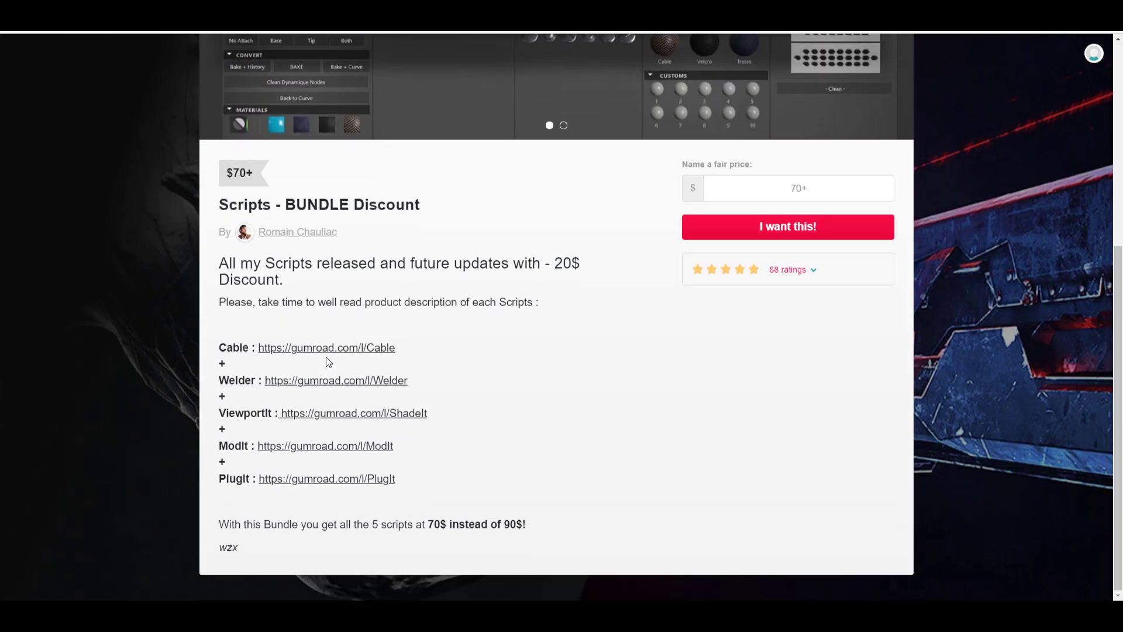
pyautogui.scroll(5, 285, 395)
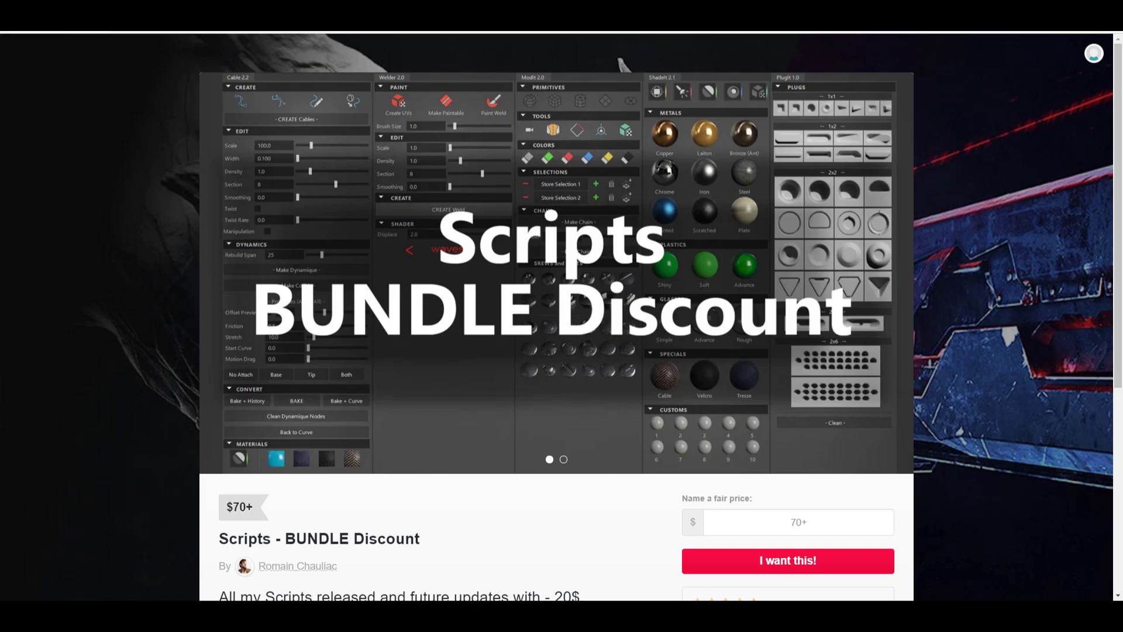
pyautogui.press('Escape')
# Filter the WZX Store by Bundle, switch the filter back to All, and look through the listed products.
pyautogui.click(530, 369)
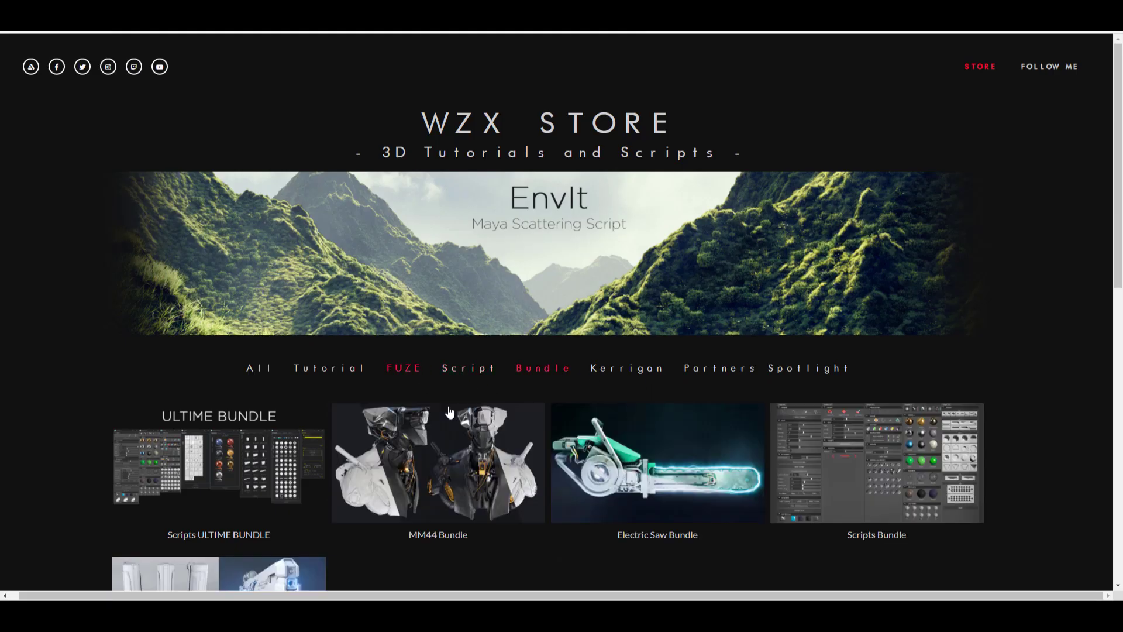
pyautogui.scroll(-4, 450, 412)
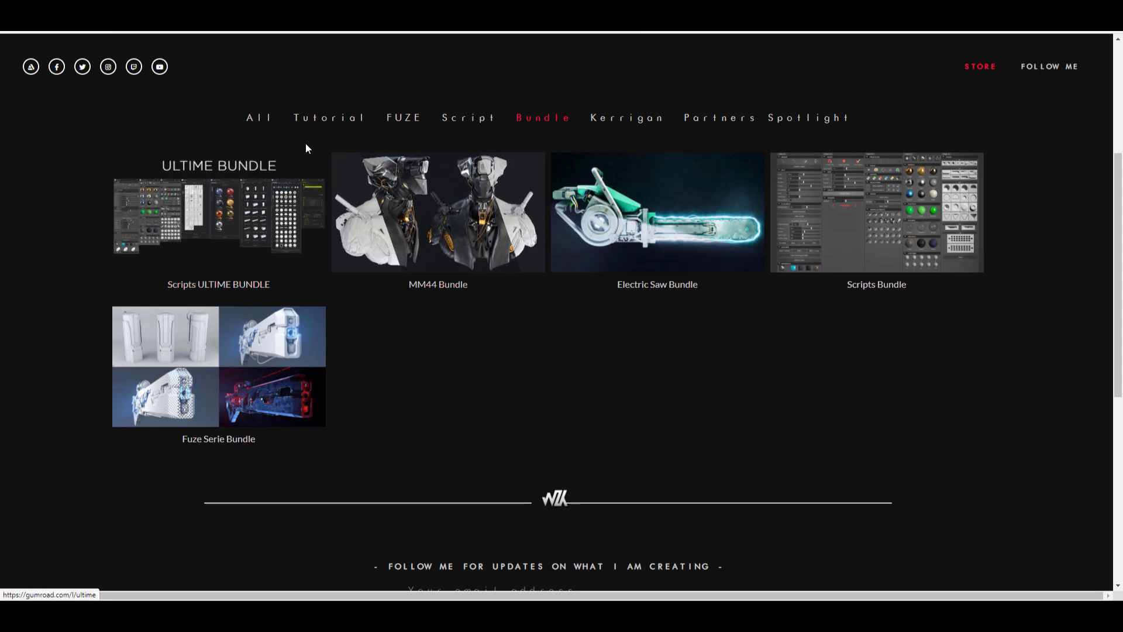
pyautogui.click(258, 119)
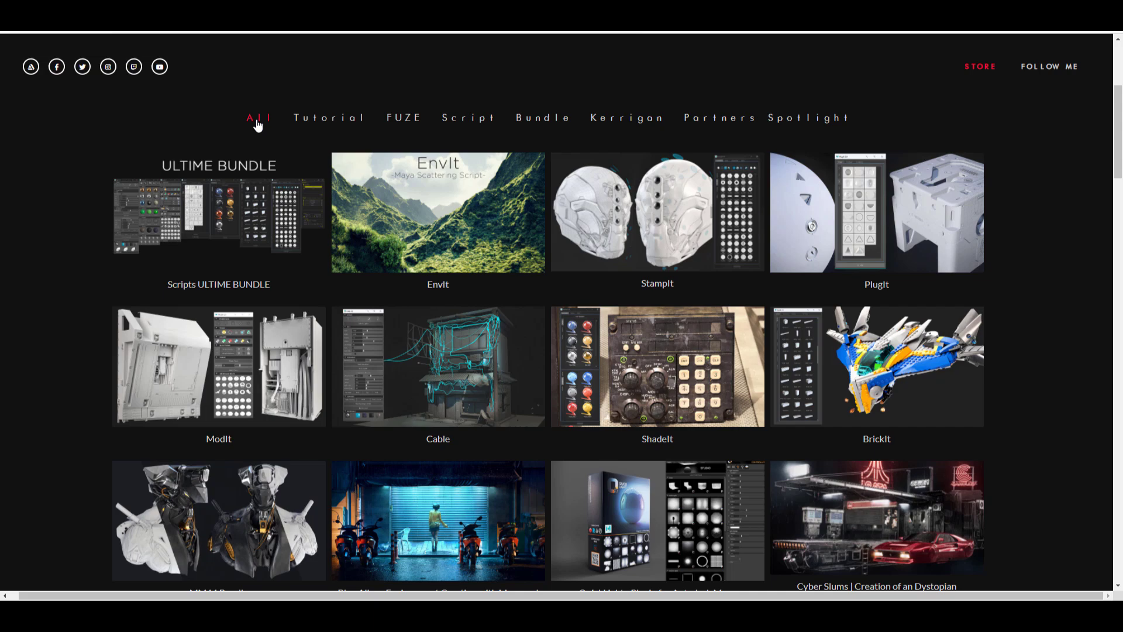
pyautogui.scroll(-8, 418, 301)
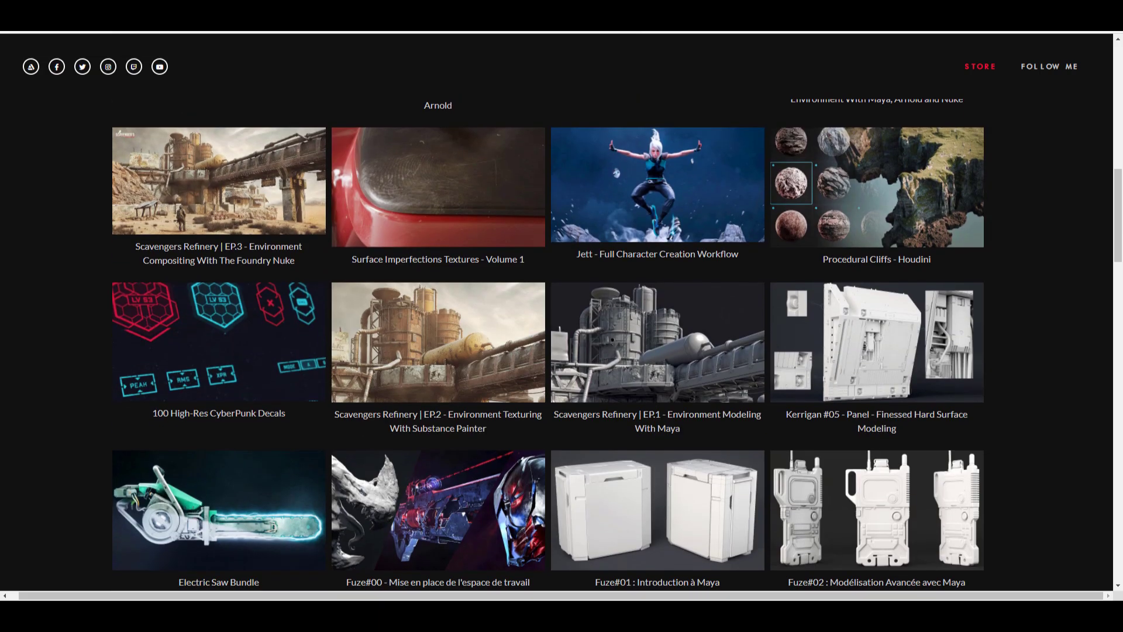
pyautogui.scroll(-10, 877, 363)
pyautogui.scroll(20, 876, 362)
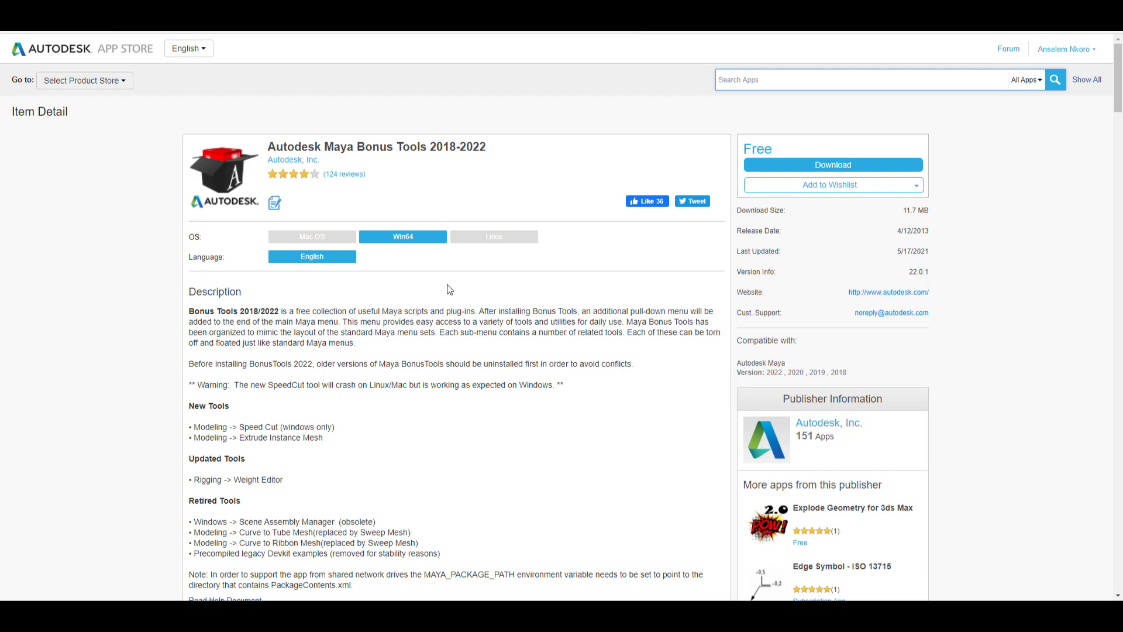
# Review the Autodesk Maya Bonus Tools 2018-2022 description and version details once more in the Autodesk App Store.
pyautogui.scroll(-9, 288, 467)
pyautogui.scroll(6, 288, 466)
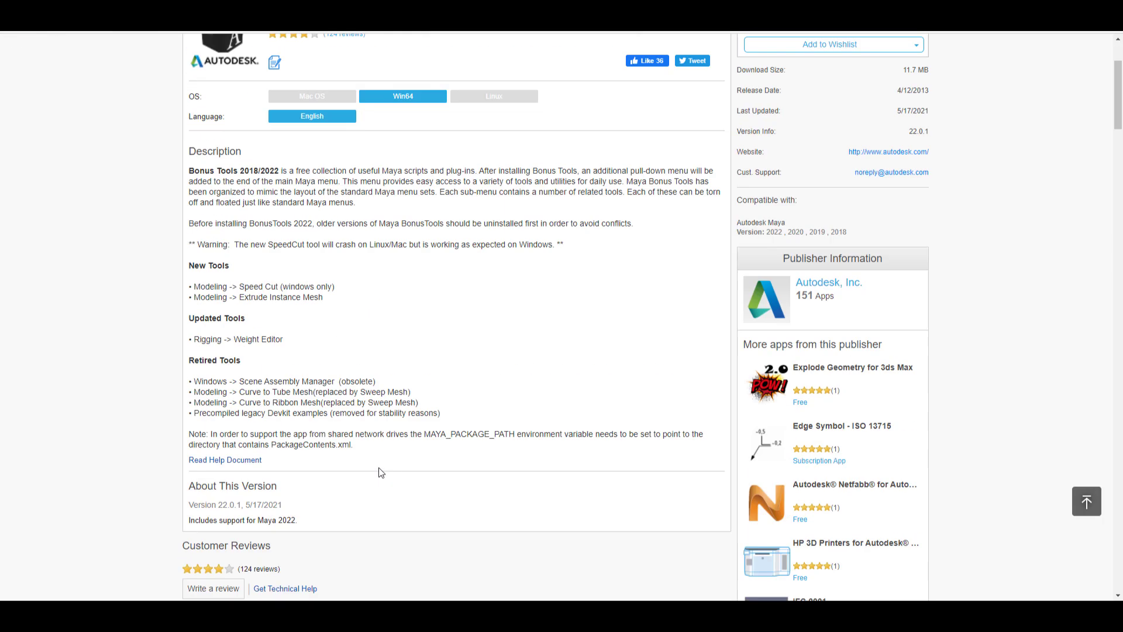
pyautogui.scroll(3, 381, 472)
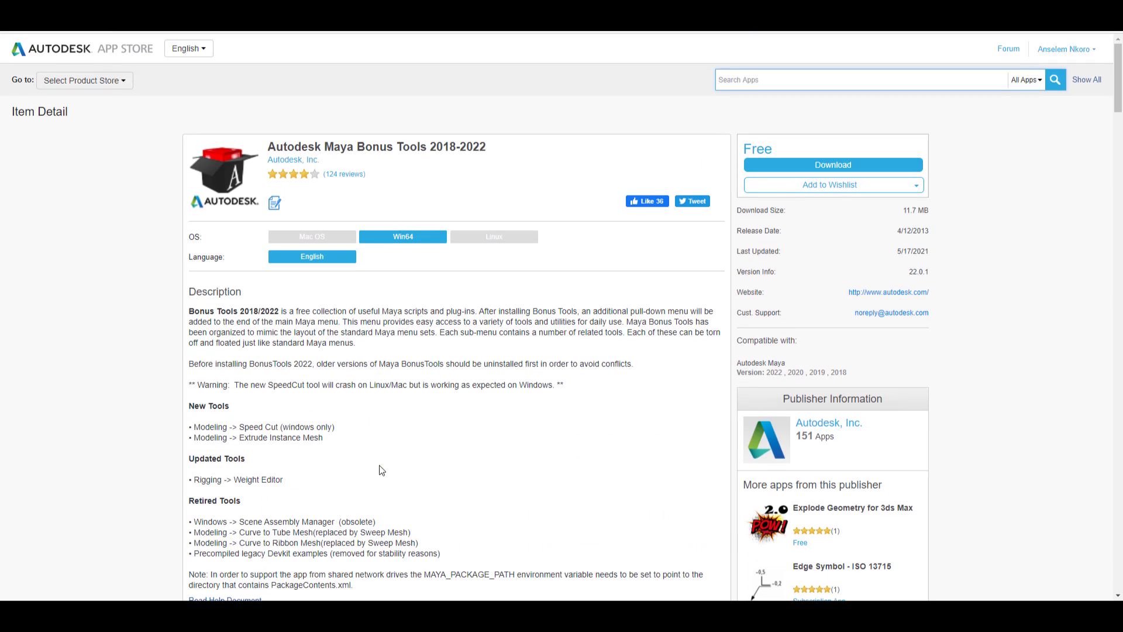